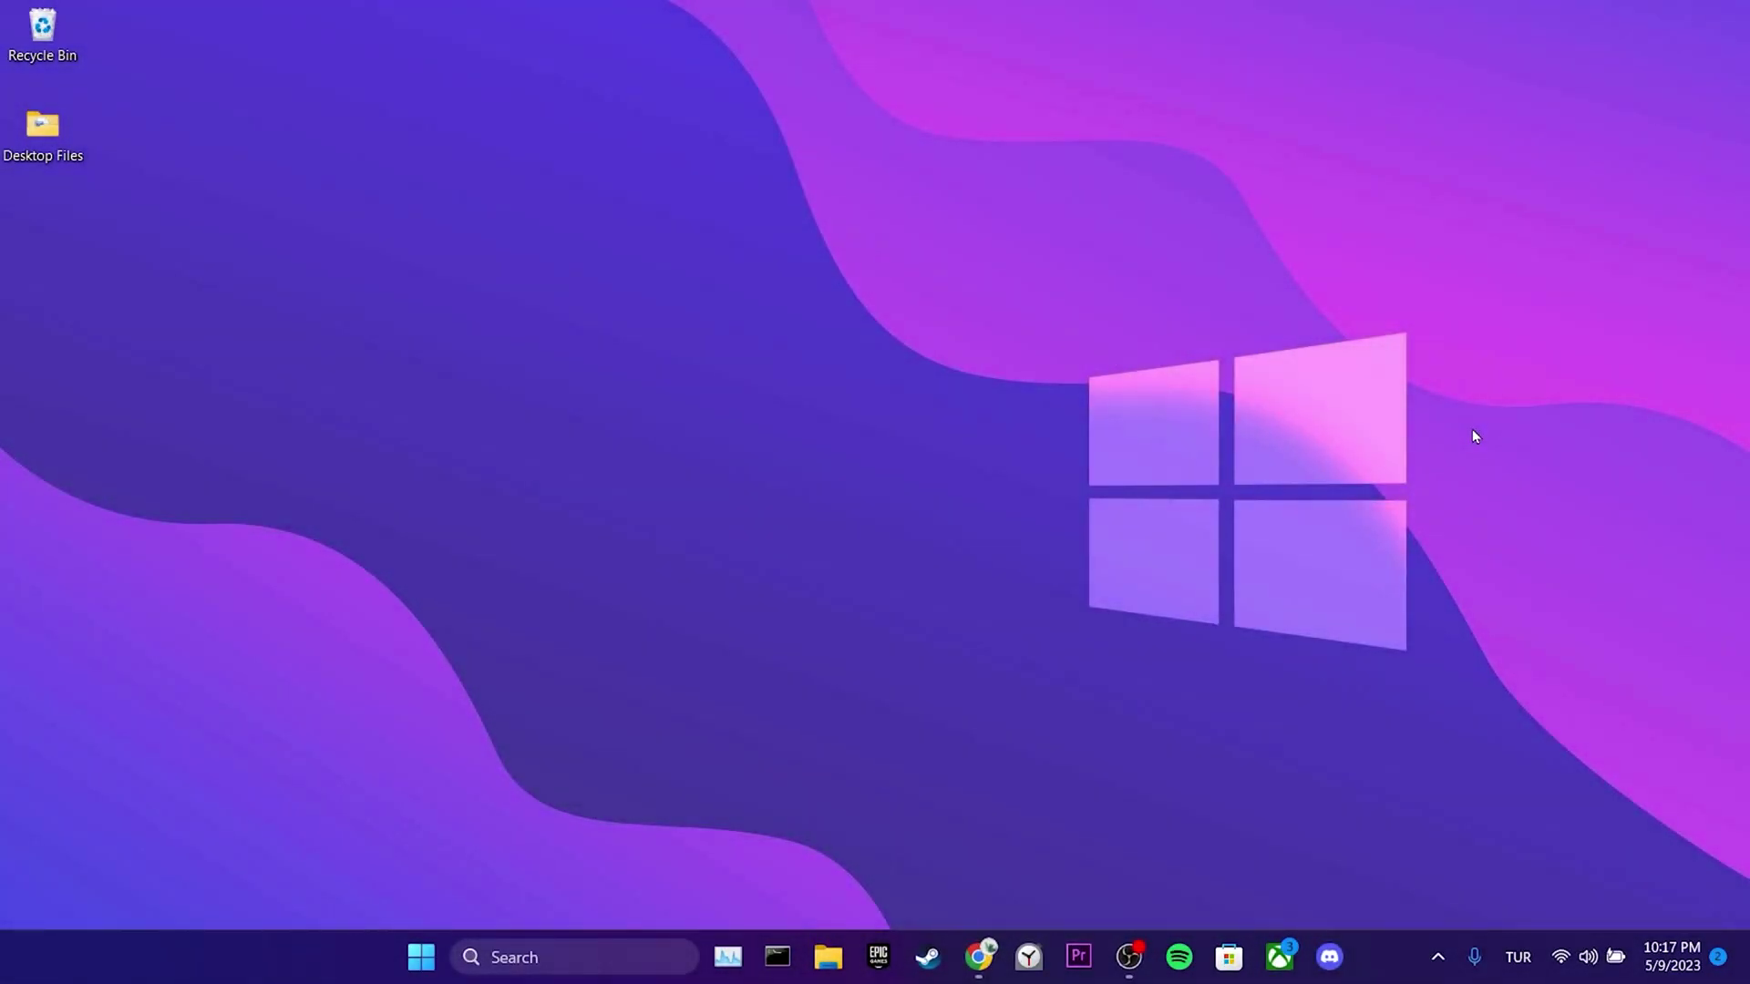
- Go to Chrome's Privacy and security settings and open the Cookies and other site data page
click(992, 952)
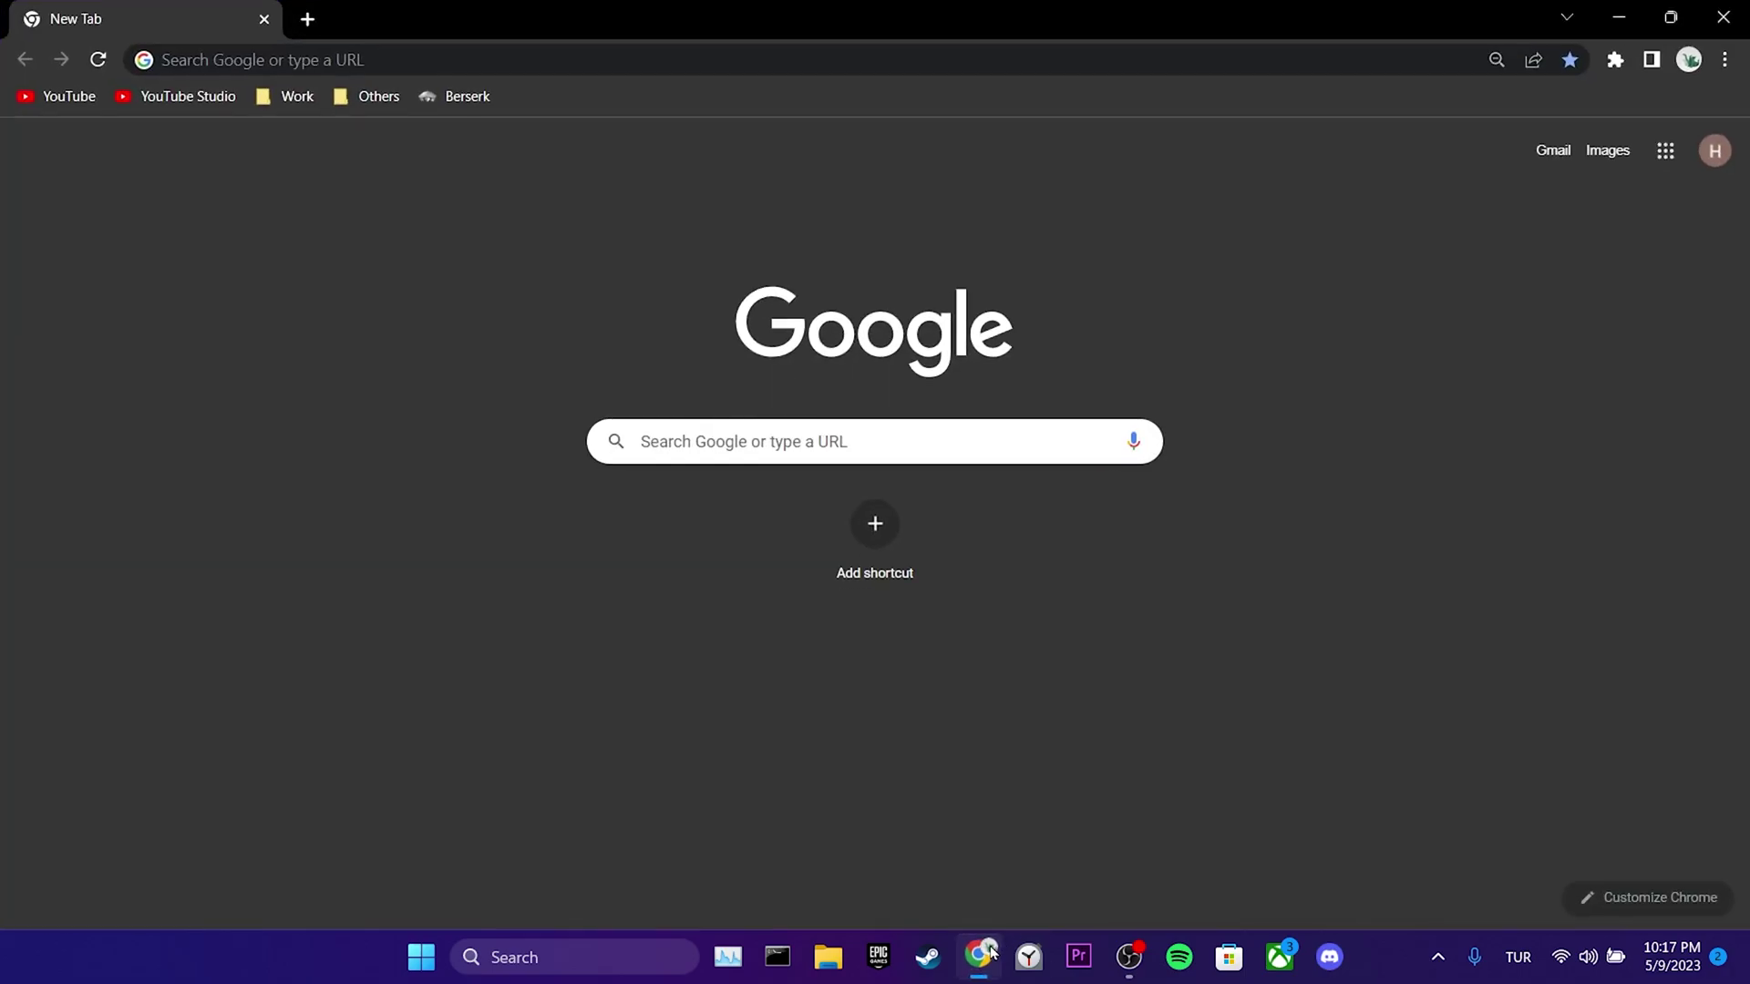
click(1724, 59)
click(1584, 451)
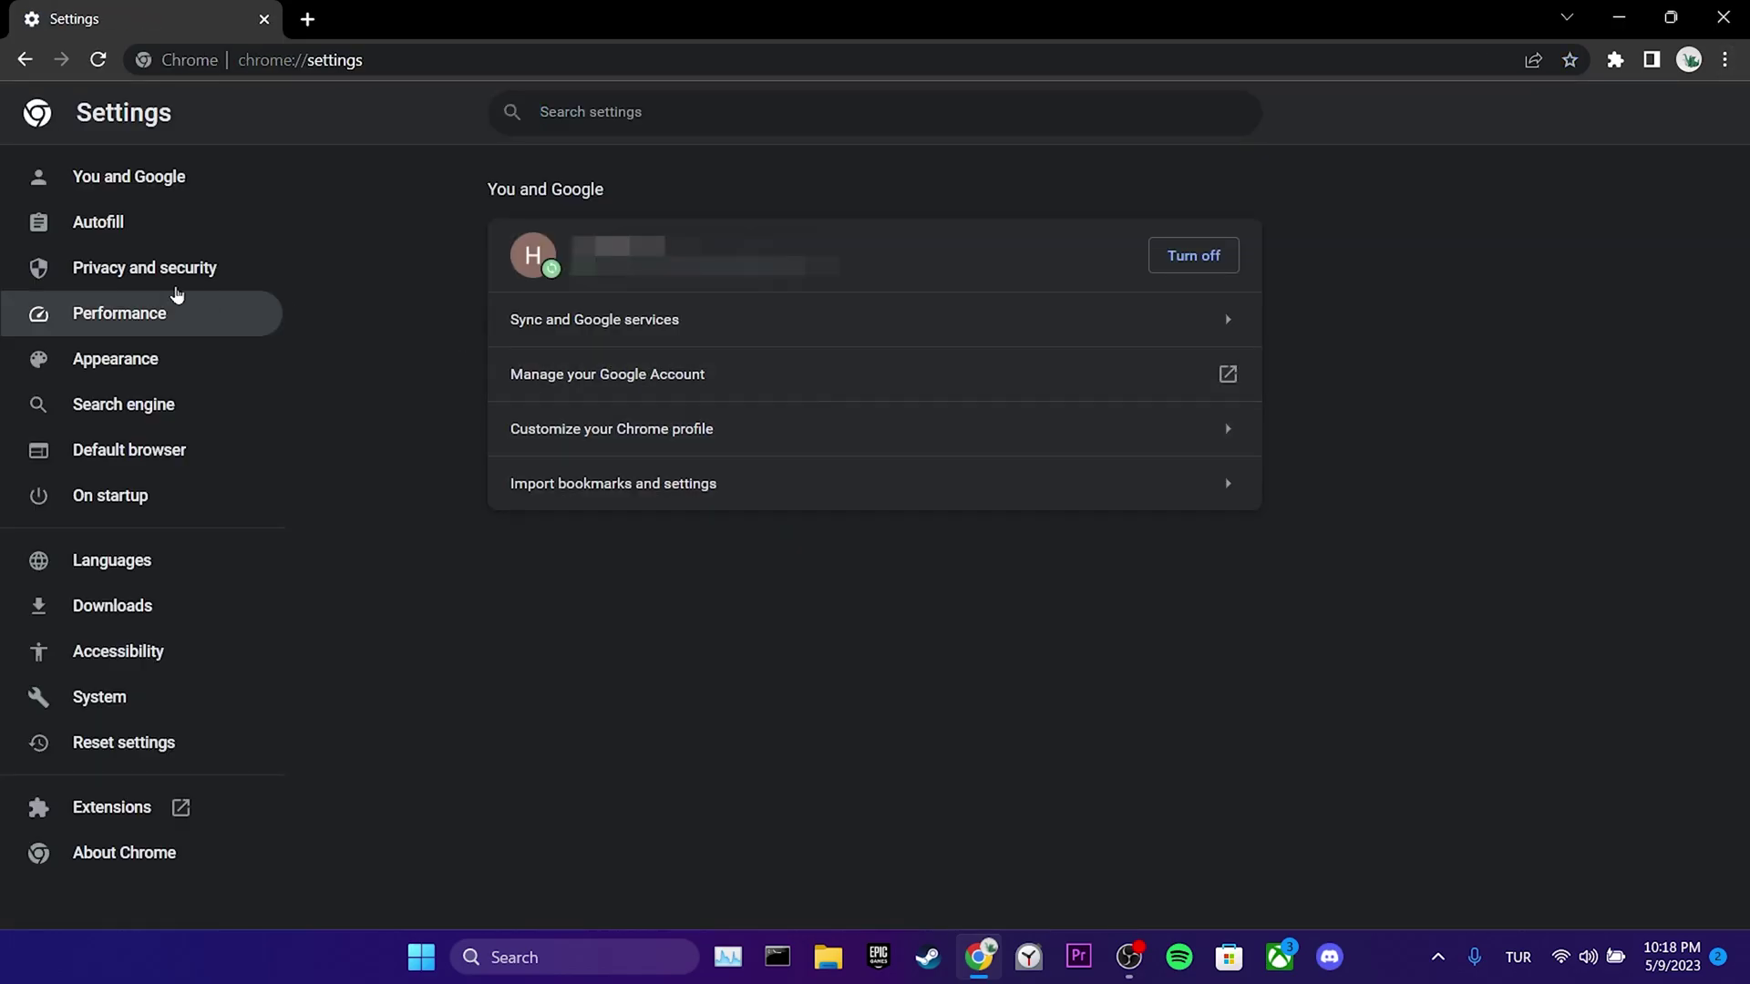
click(118, 278)
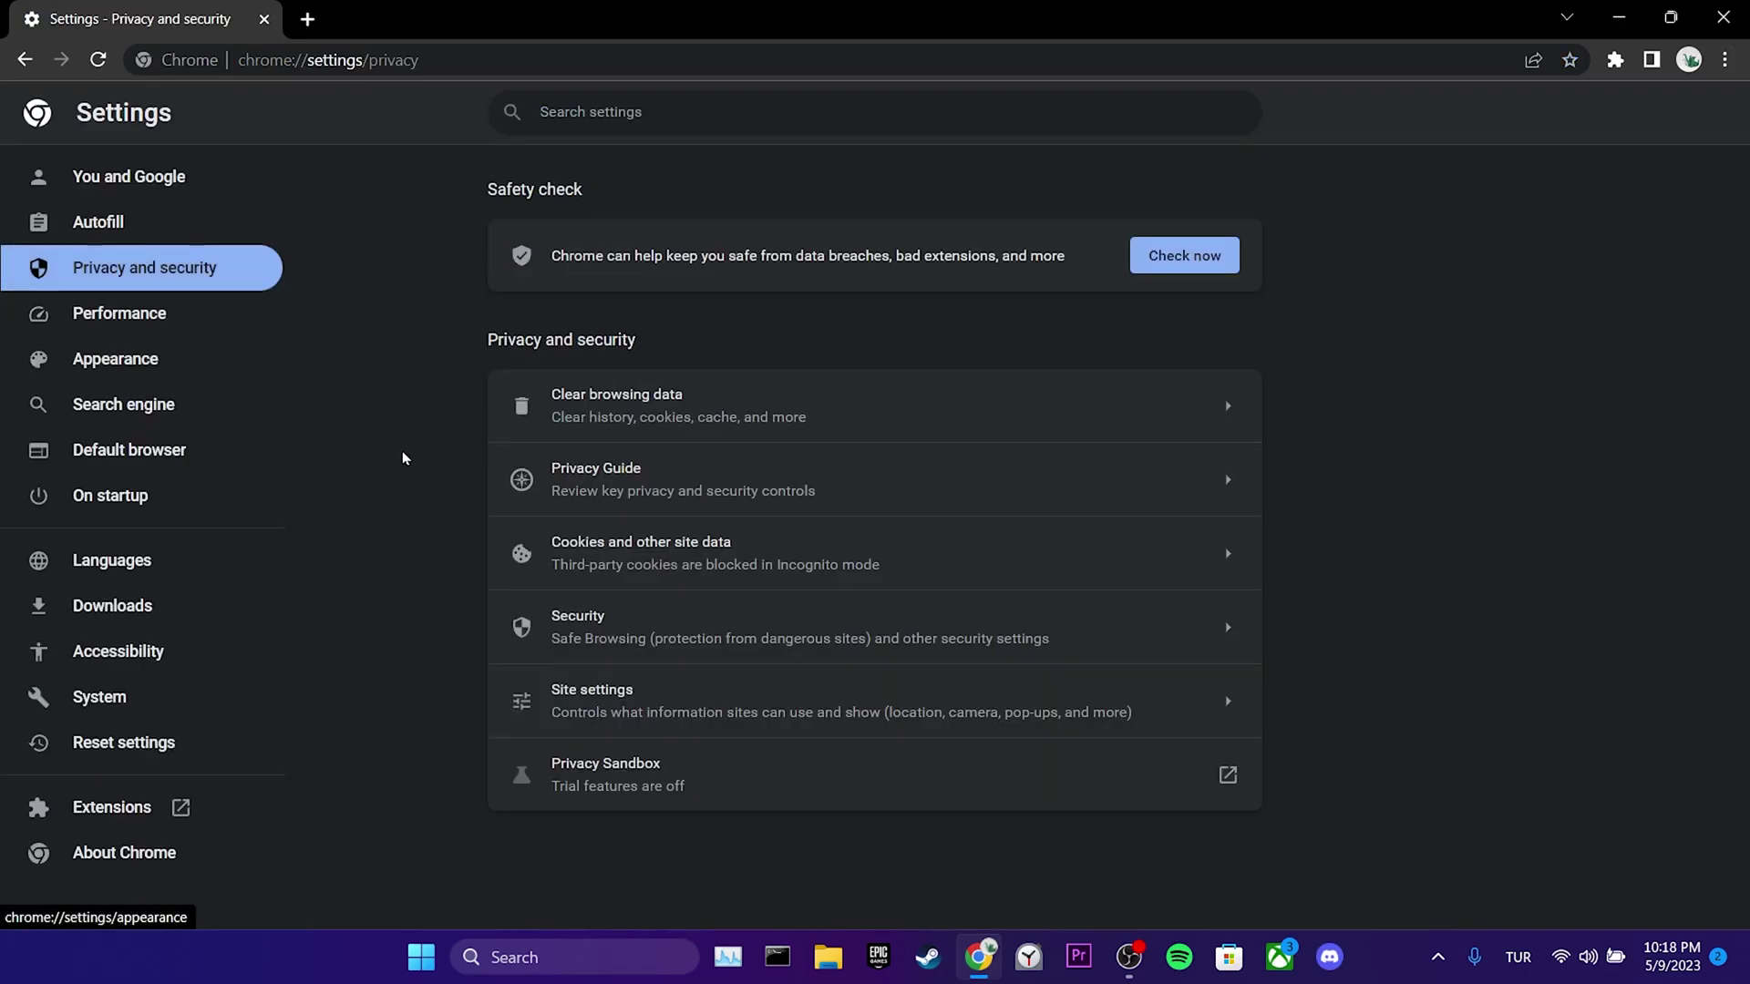
click(660, 575)
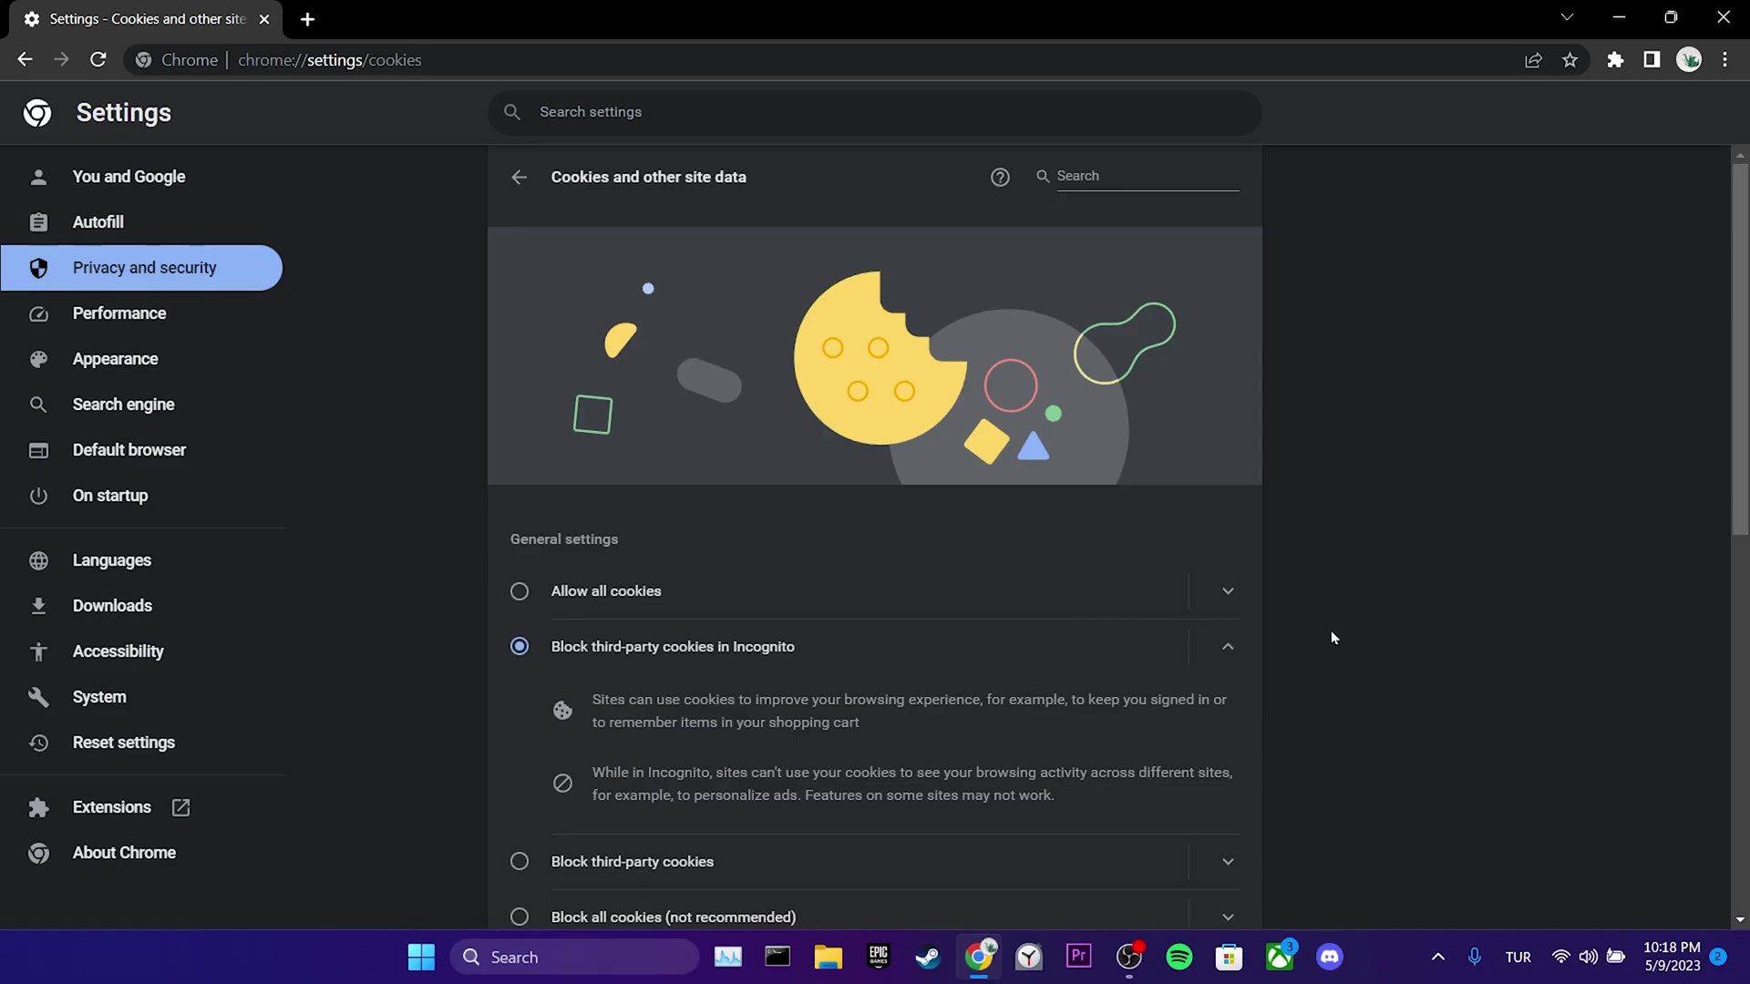
scroll(1340, 637, down, 5)
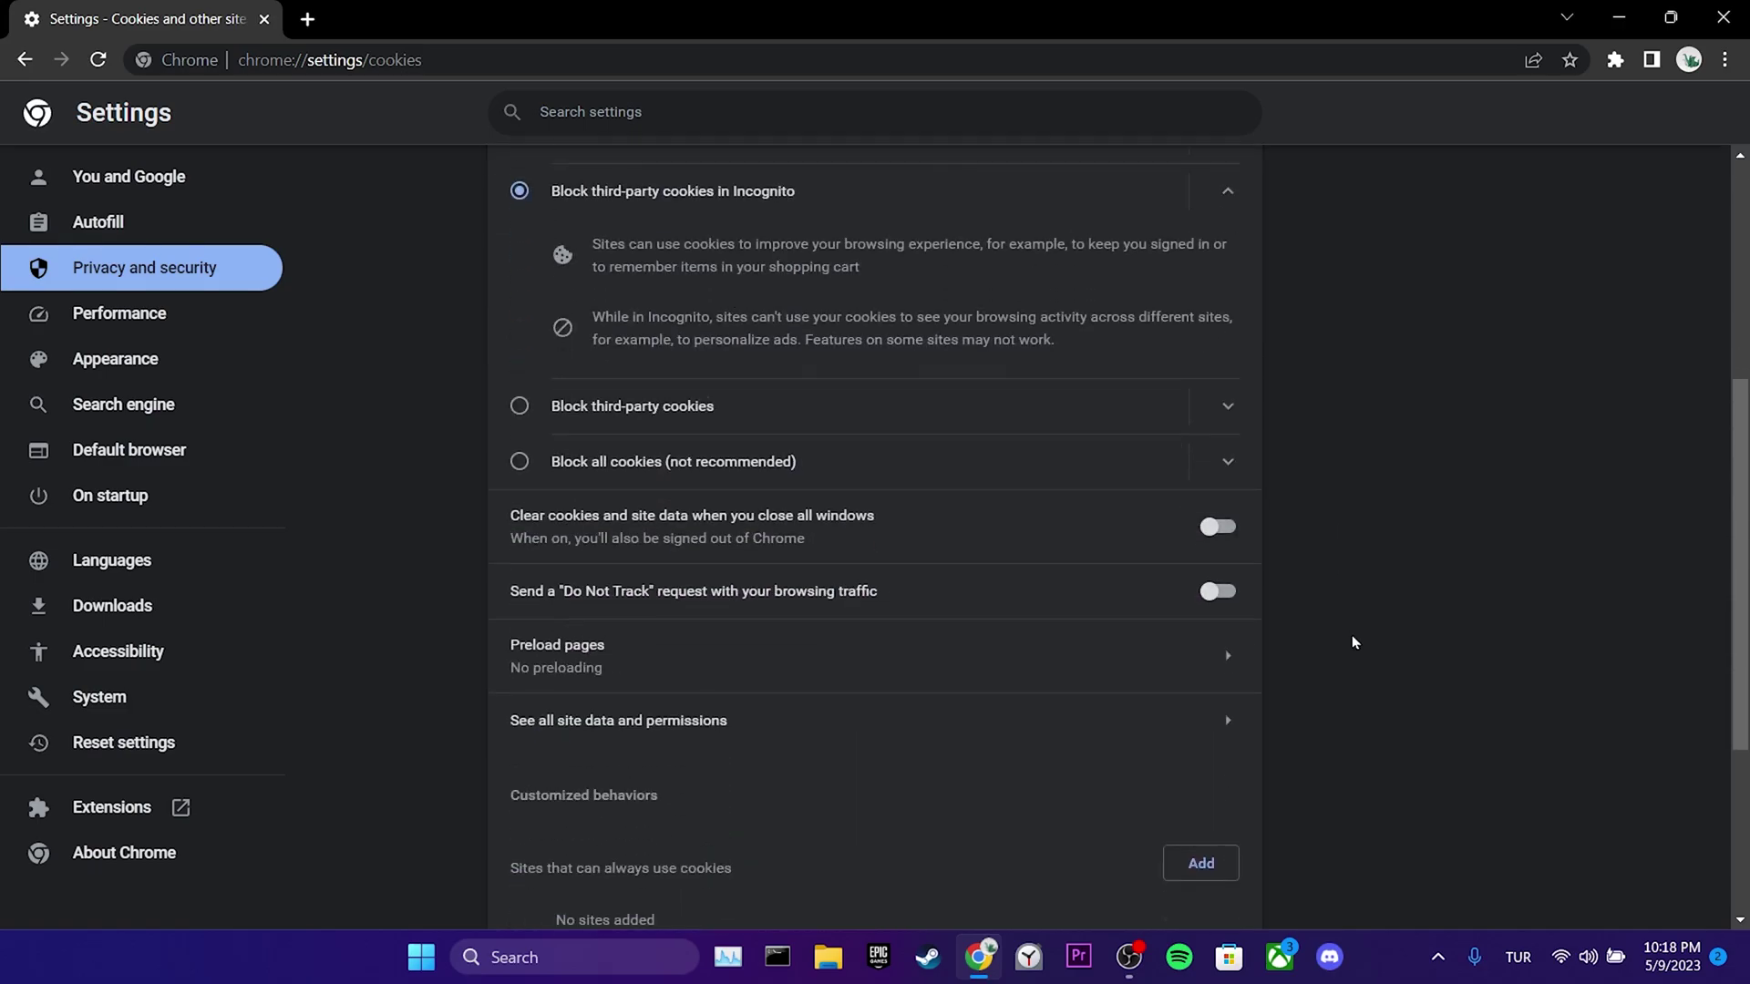
- Filter all site data by 'chara' and clear the data for character.ai and characterai.io
click(625, 722)
click(1096, 175)
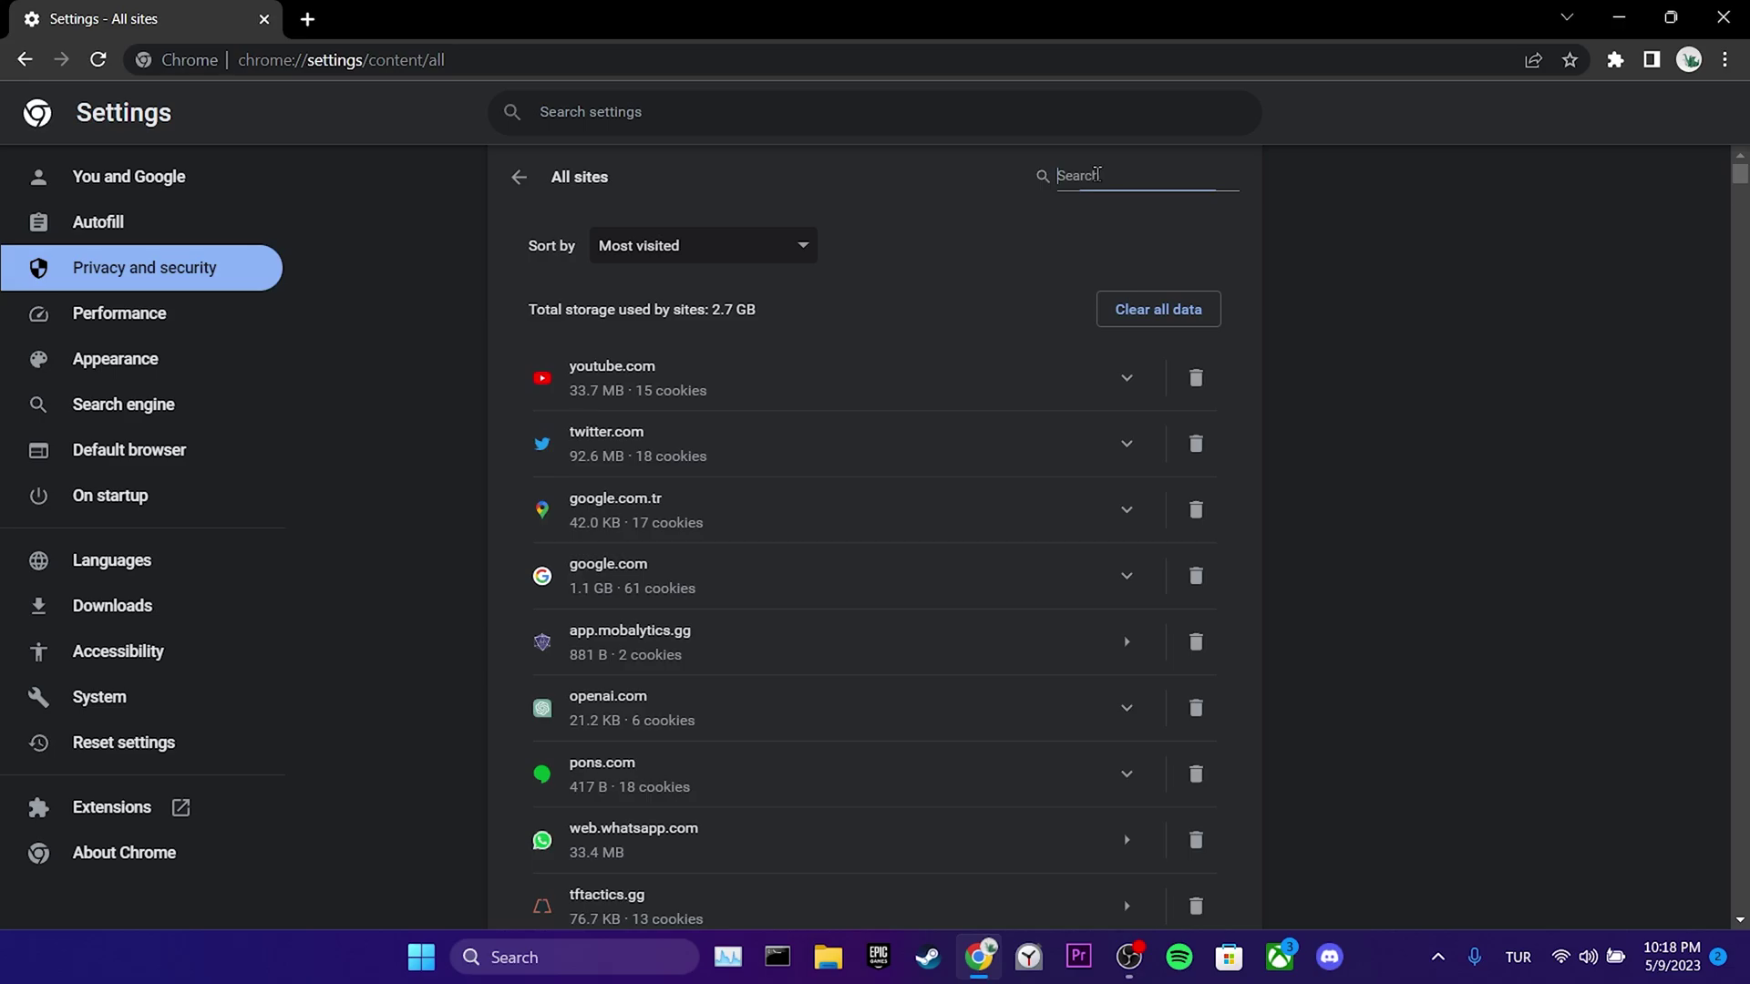
text(chara)
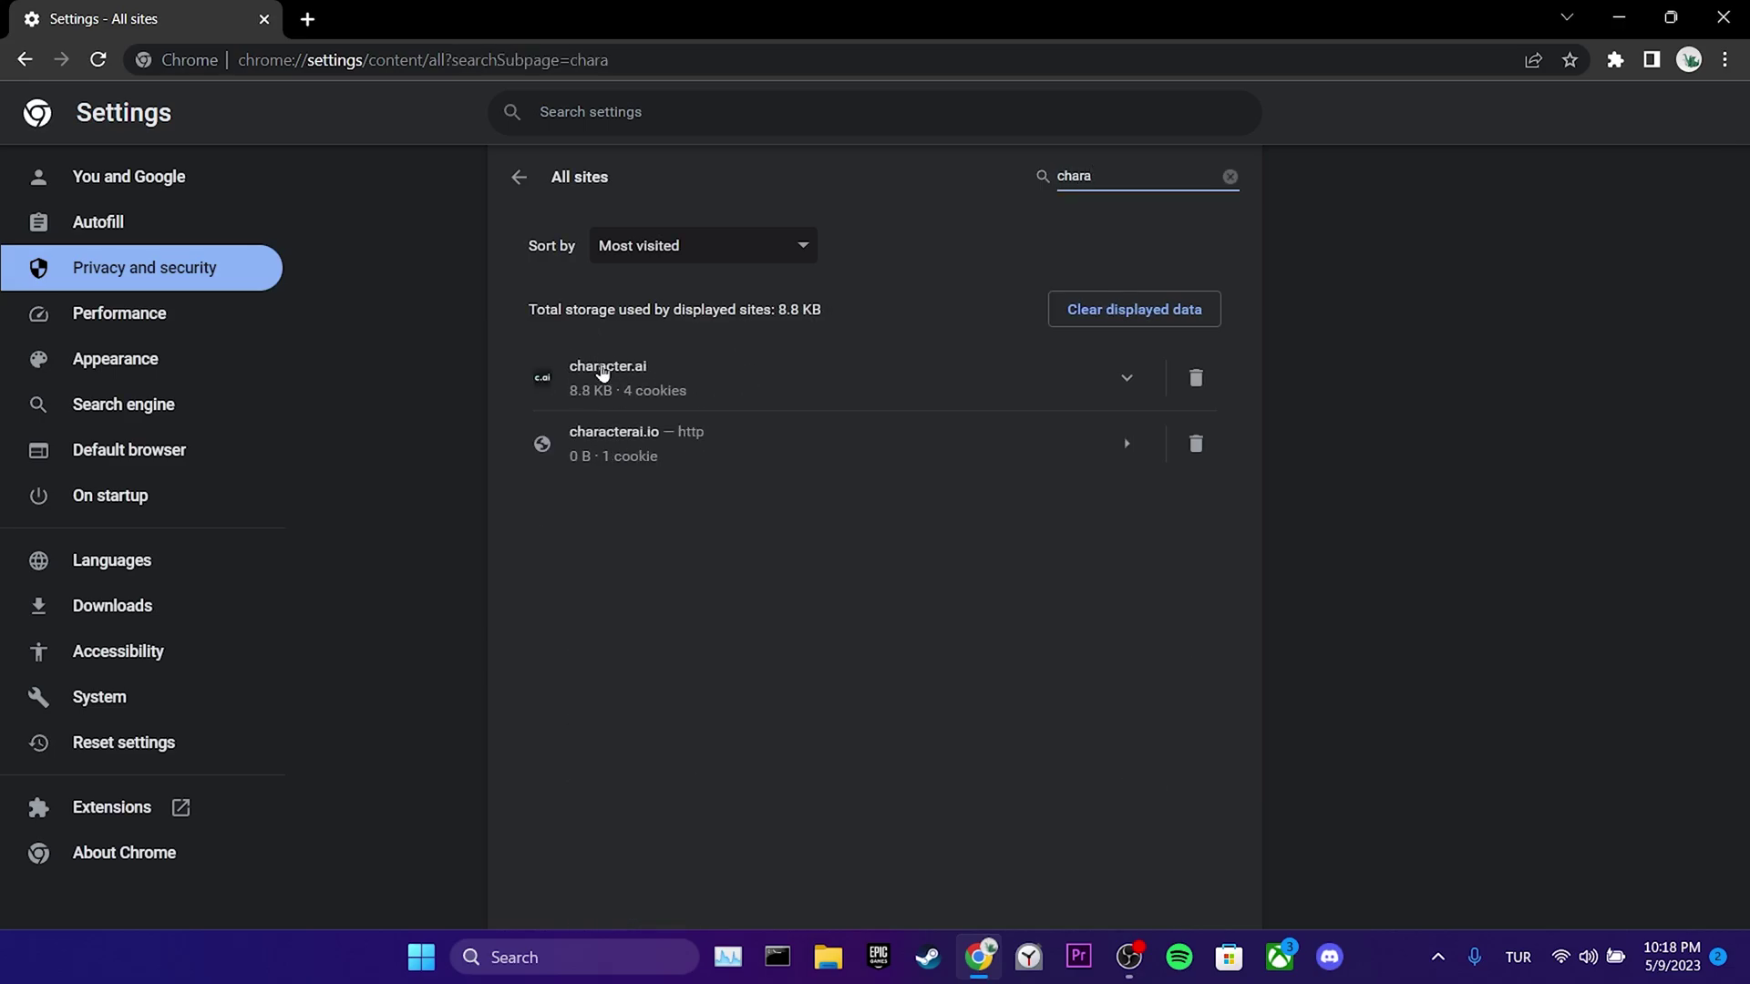
click(1198, 390)
click(1108, 576)
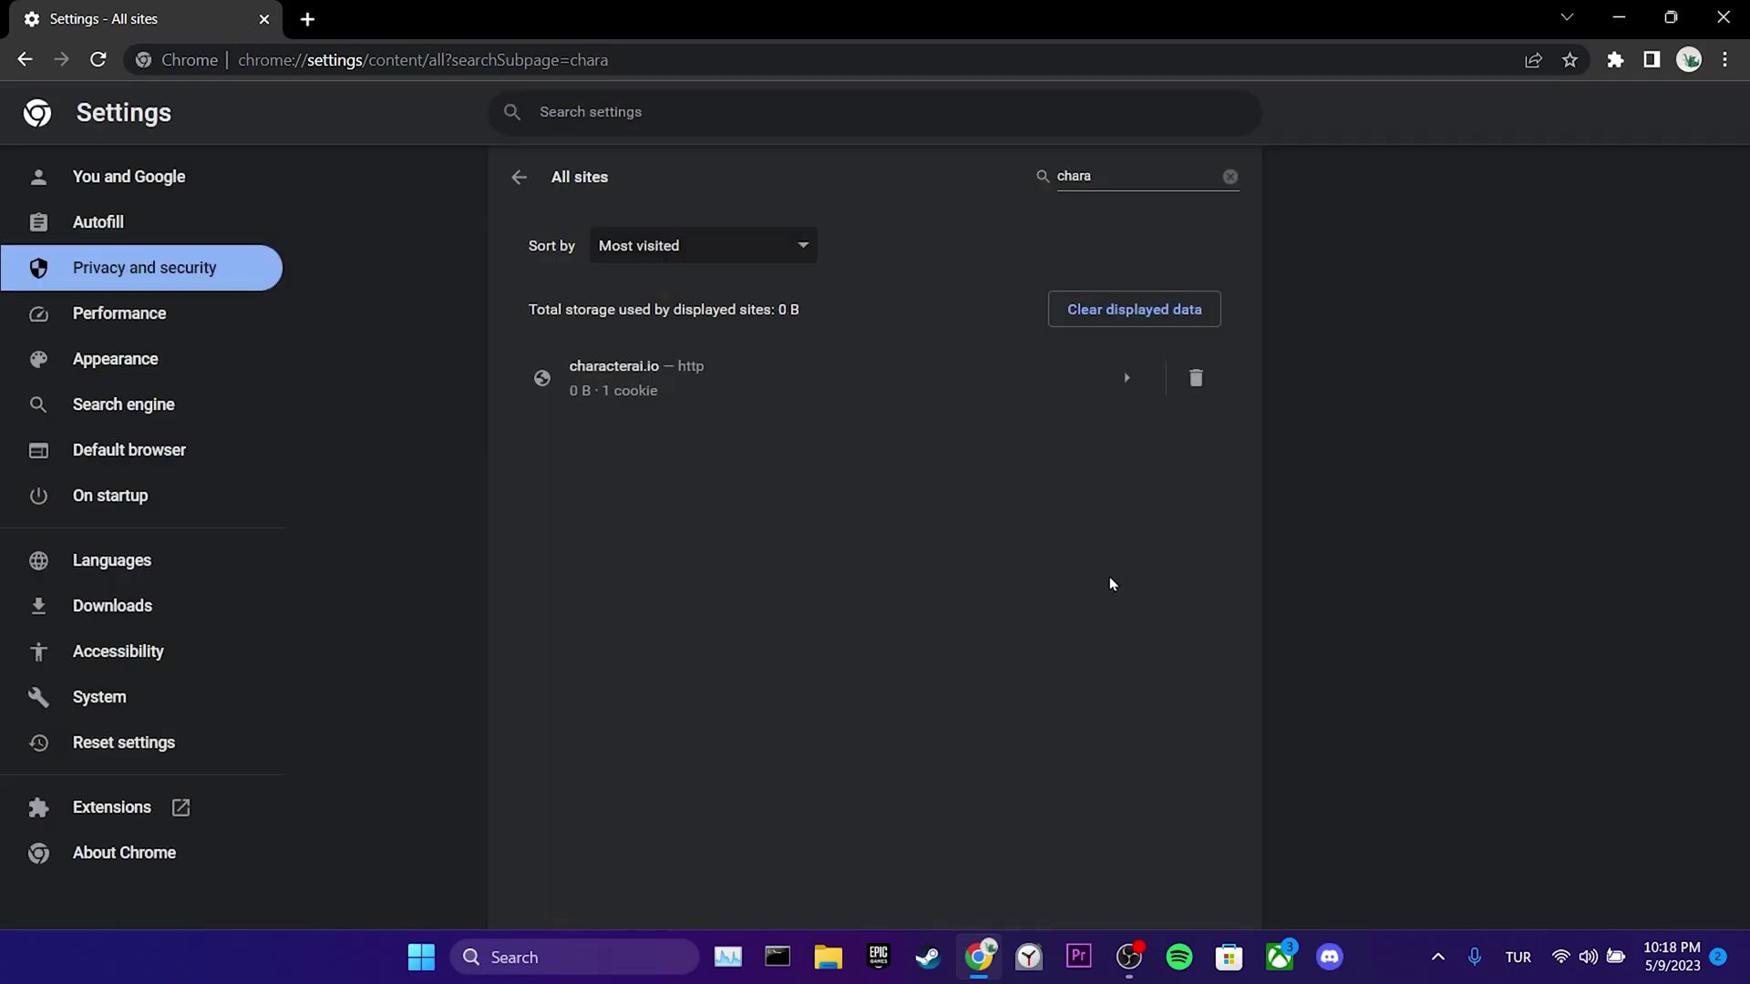
click(1197, 387)
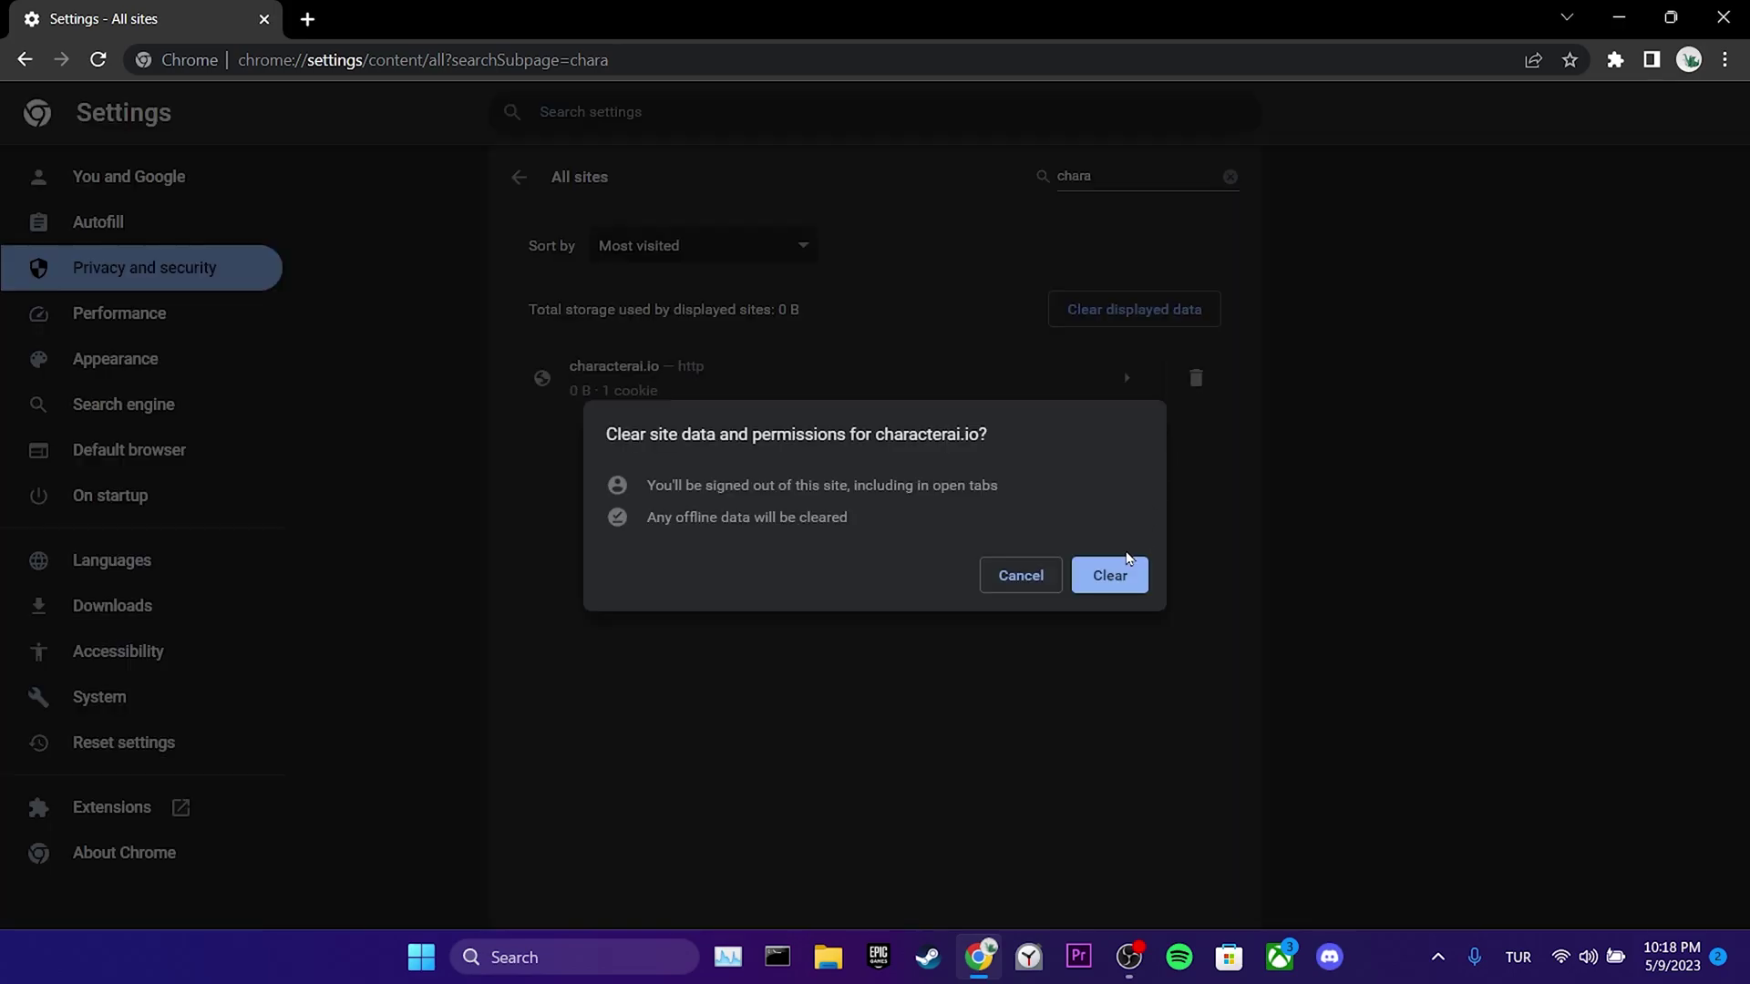
click(1129, 571)
- Close Chrome and launch Command Prompt as administrator via a 'cmd' search
click(1723, 17)
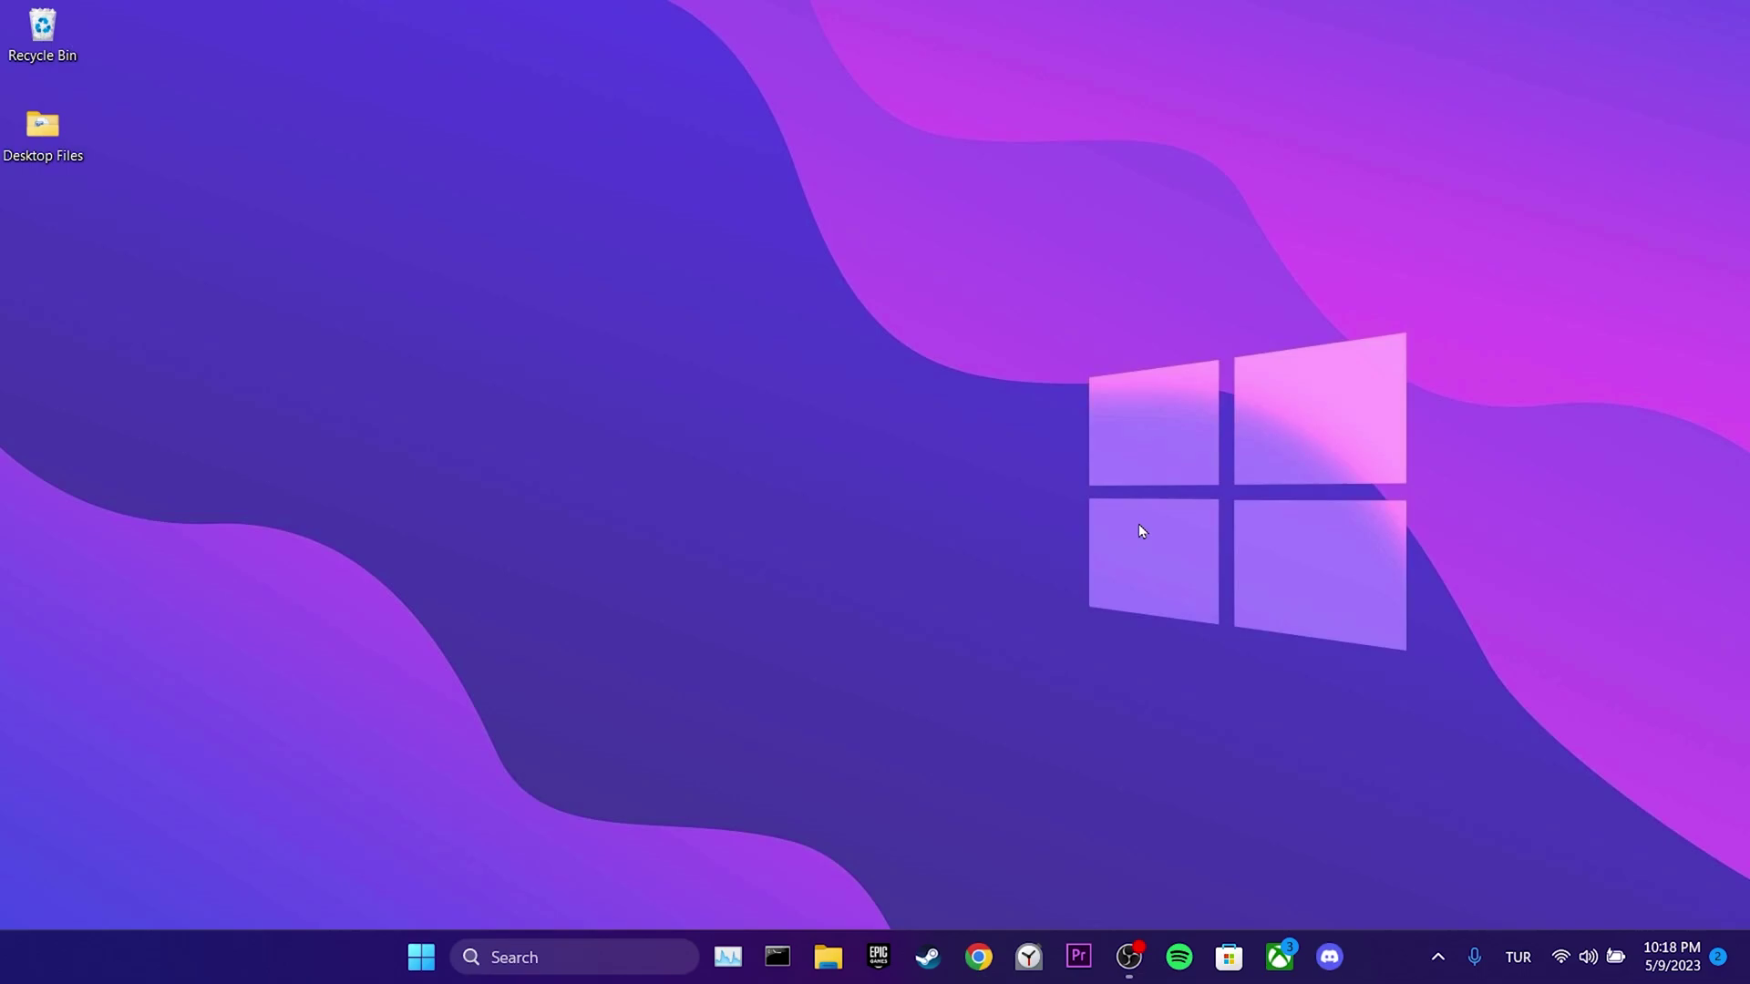
click(536, 957)
text(cmd)
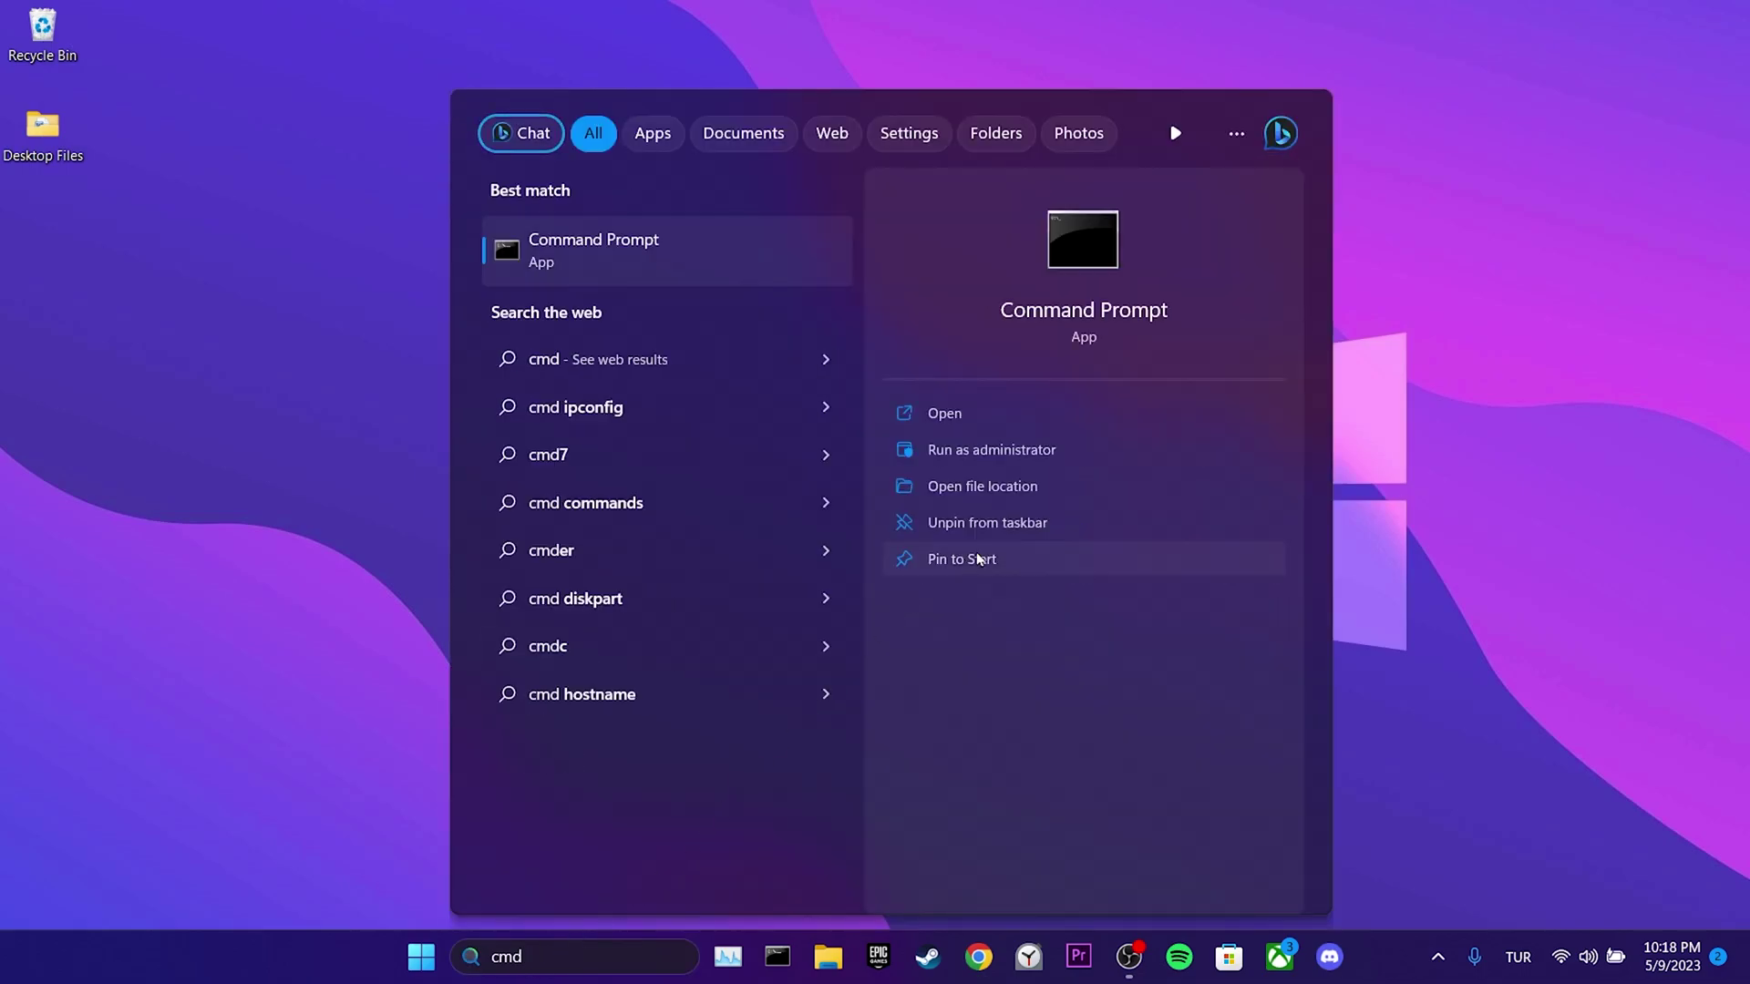
click(1001, 451)
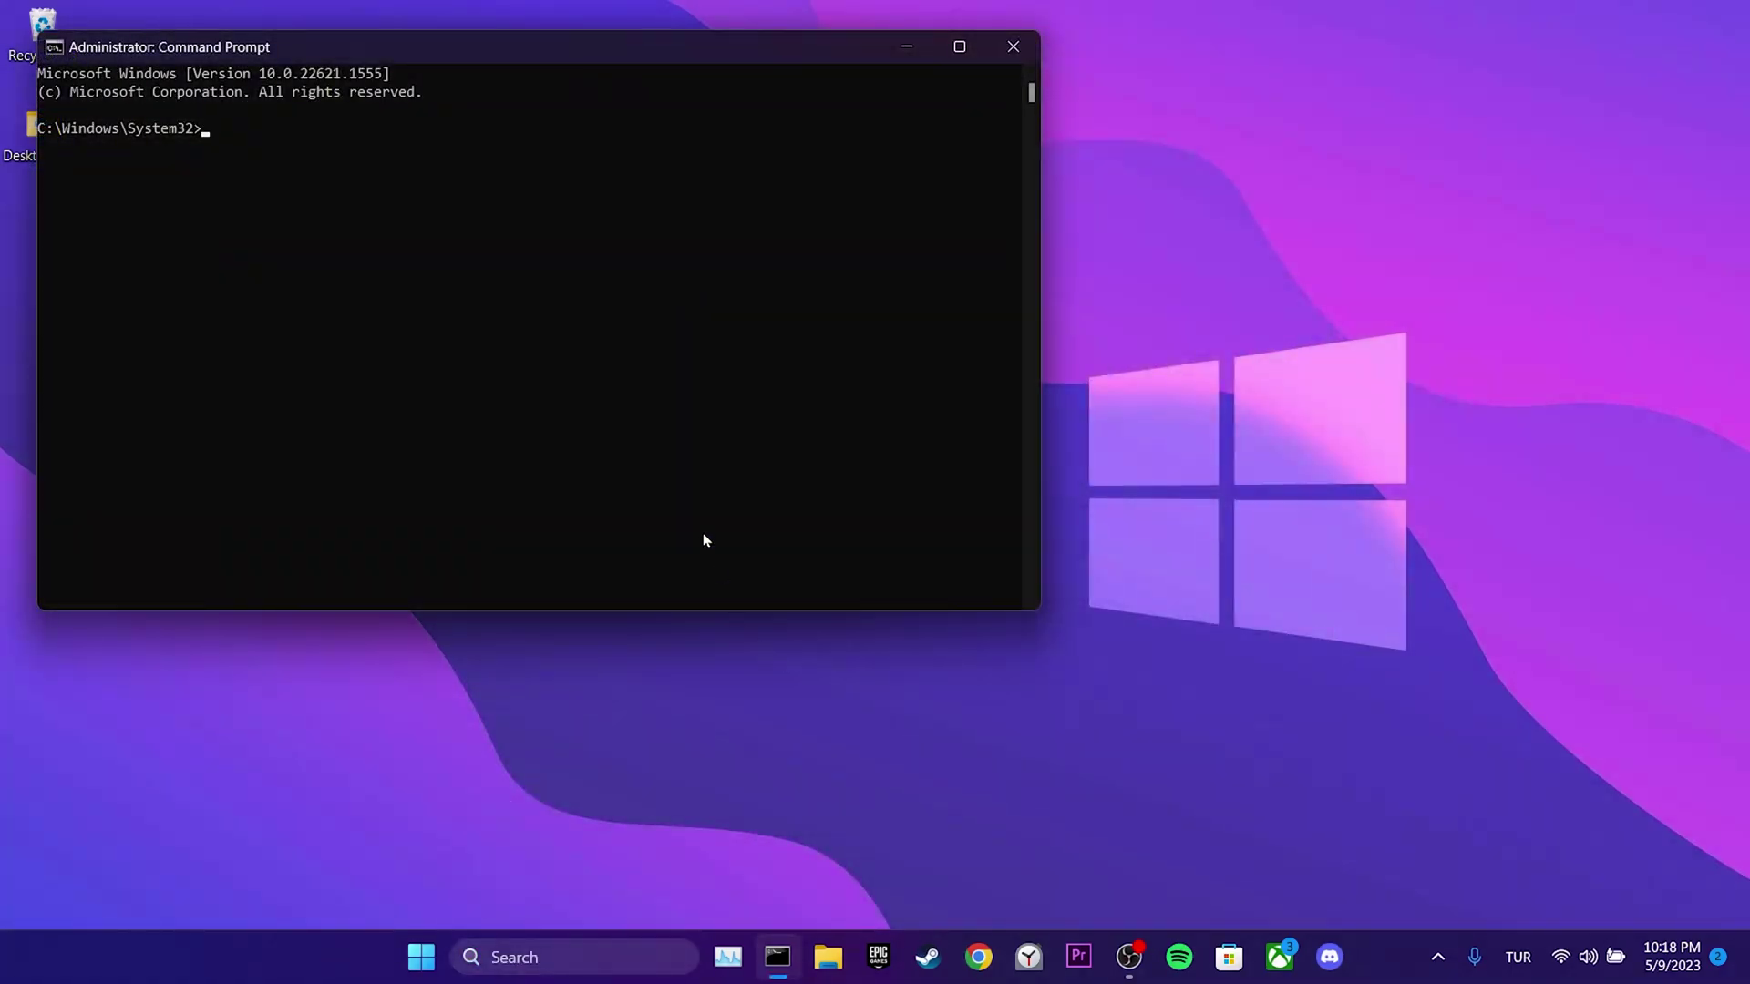
- Run ipconfig /flushdns and ipconfig /renew in the centred console window
drag(492, 55, 806, 165)
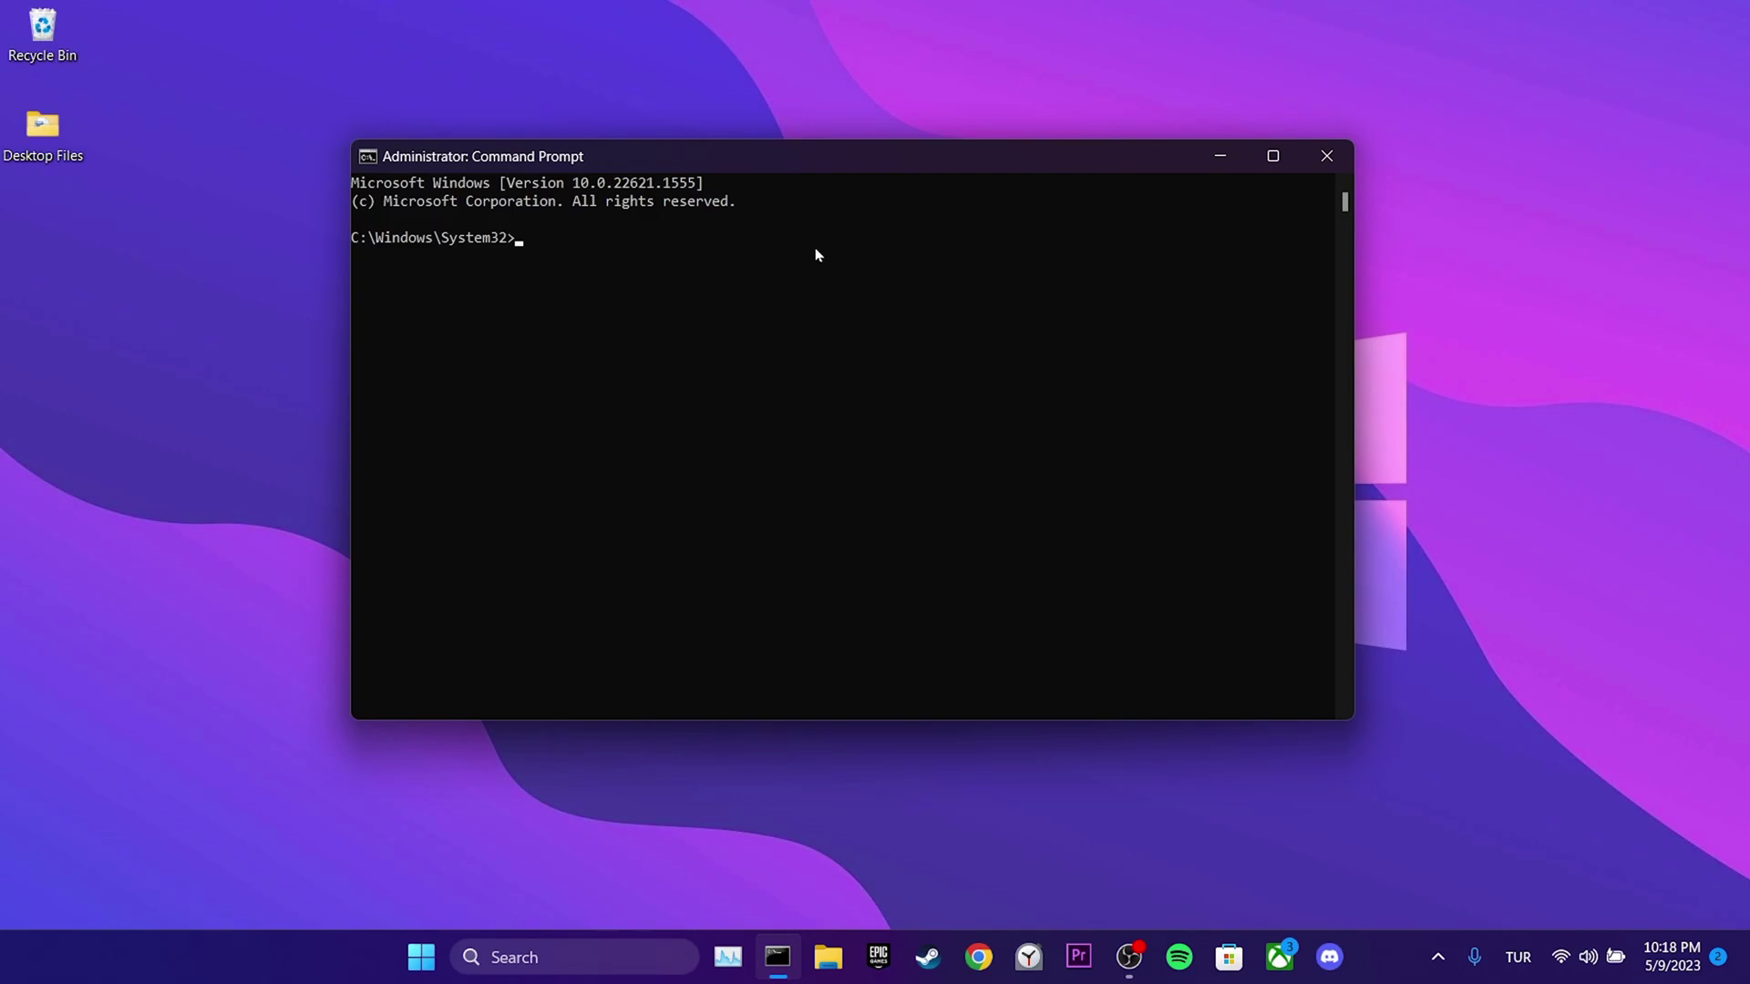
text(ipconfig /flushdns)
key(Return)
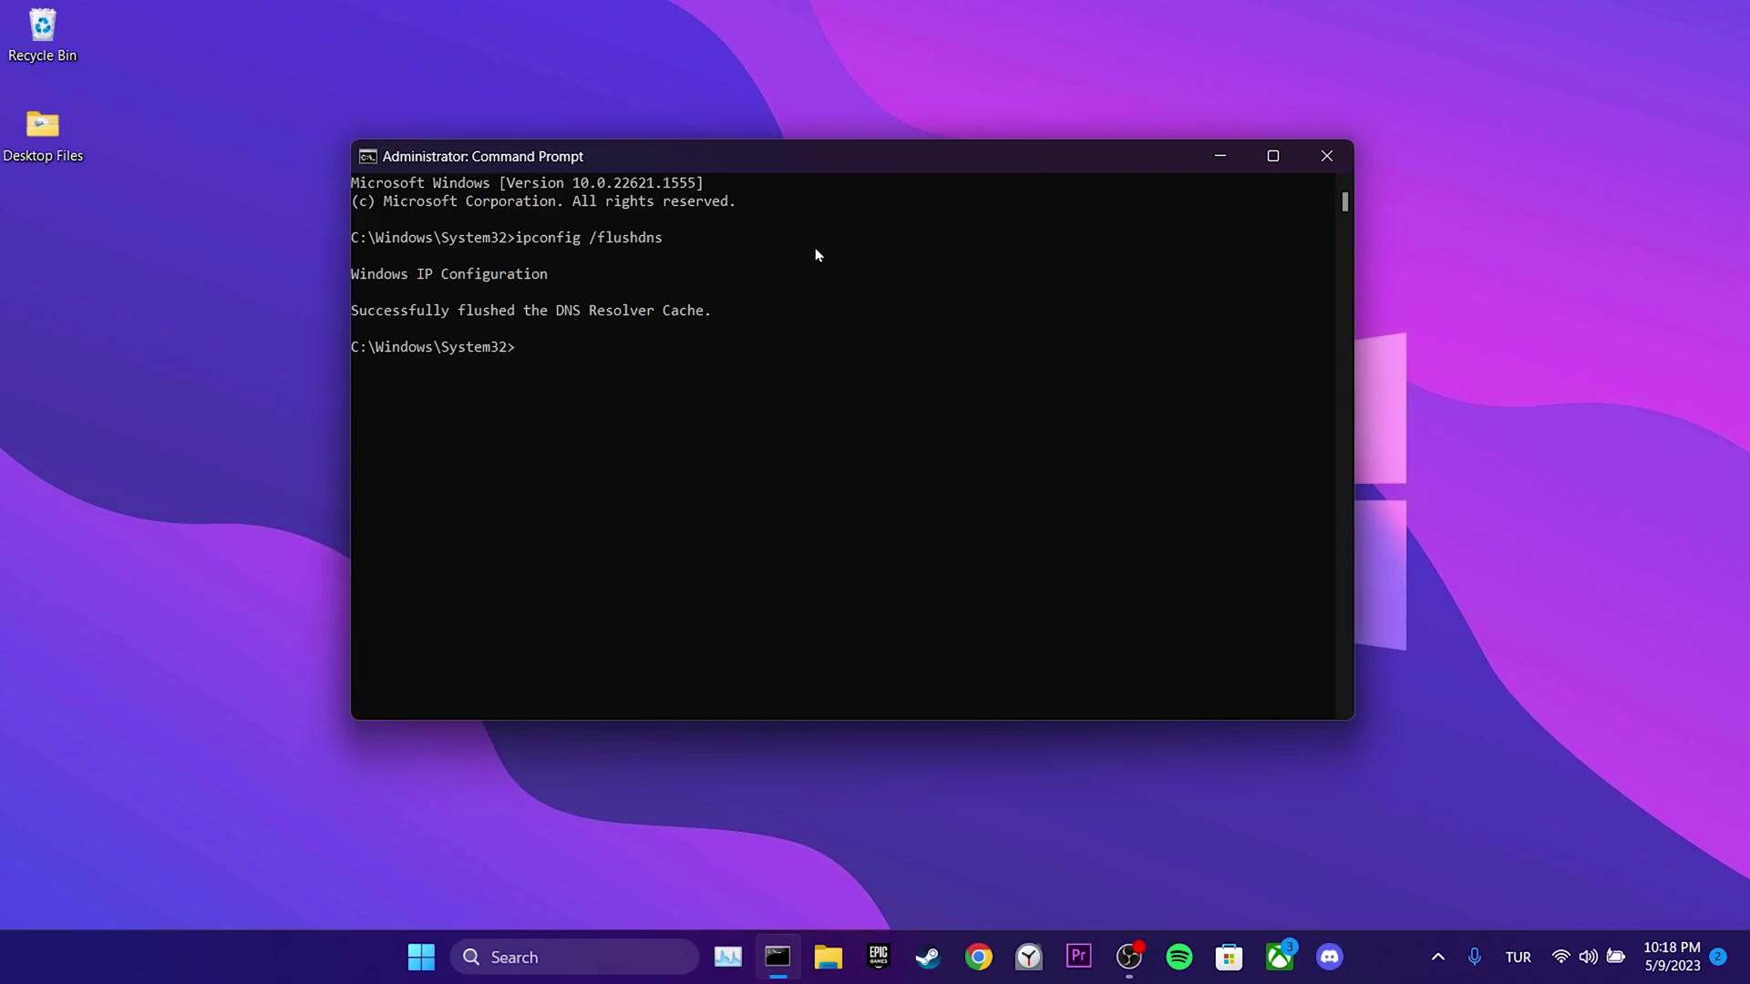
text(ipconfig /renew)
key(Return)
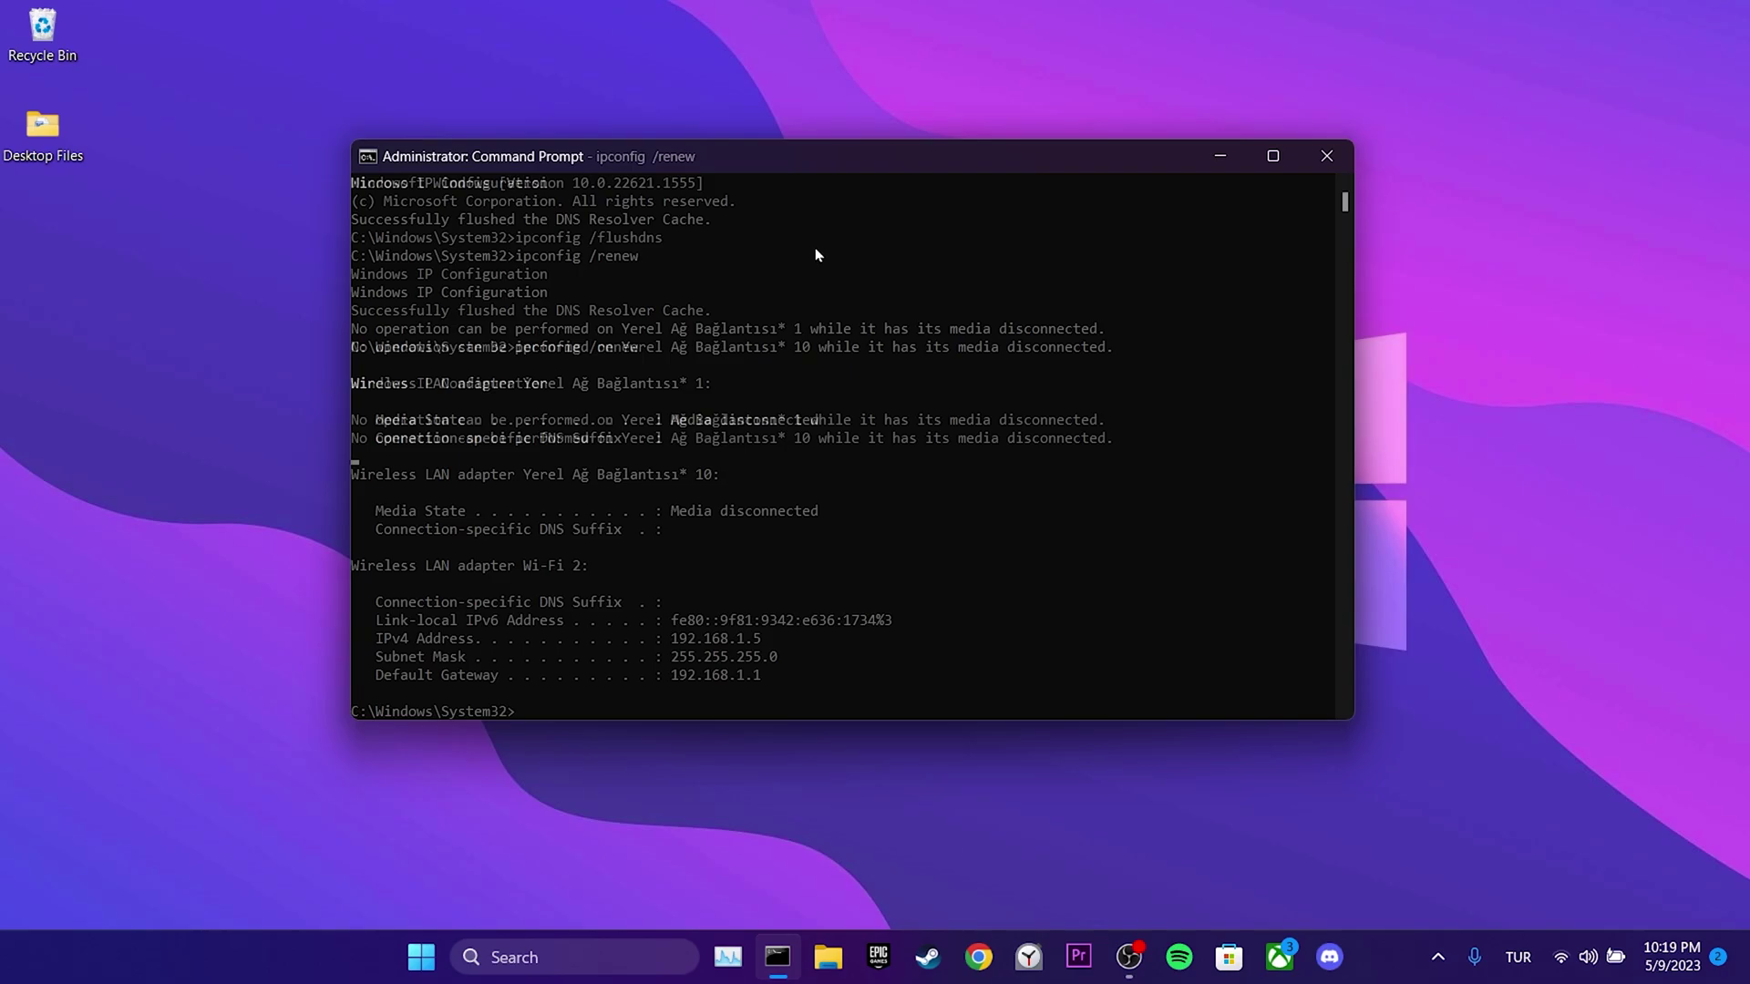
- Run netsh int ip reset and netsh winsock reset, then bring up the power options to restart
text(netsh int ip reset)
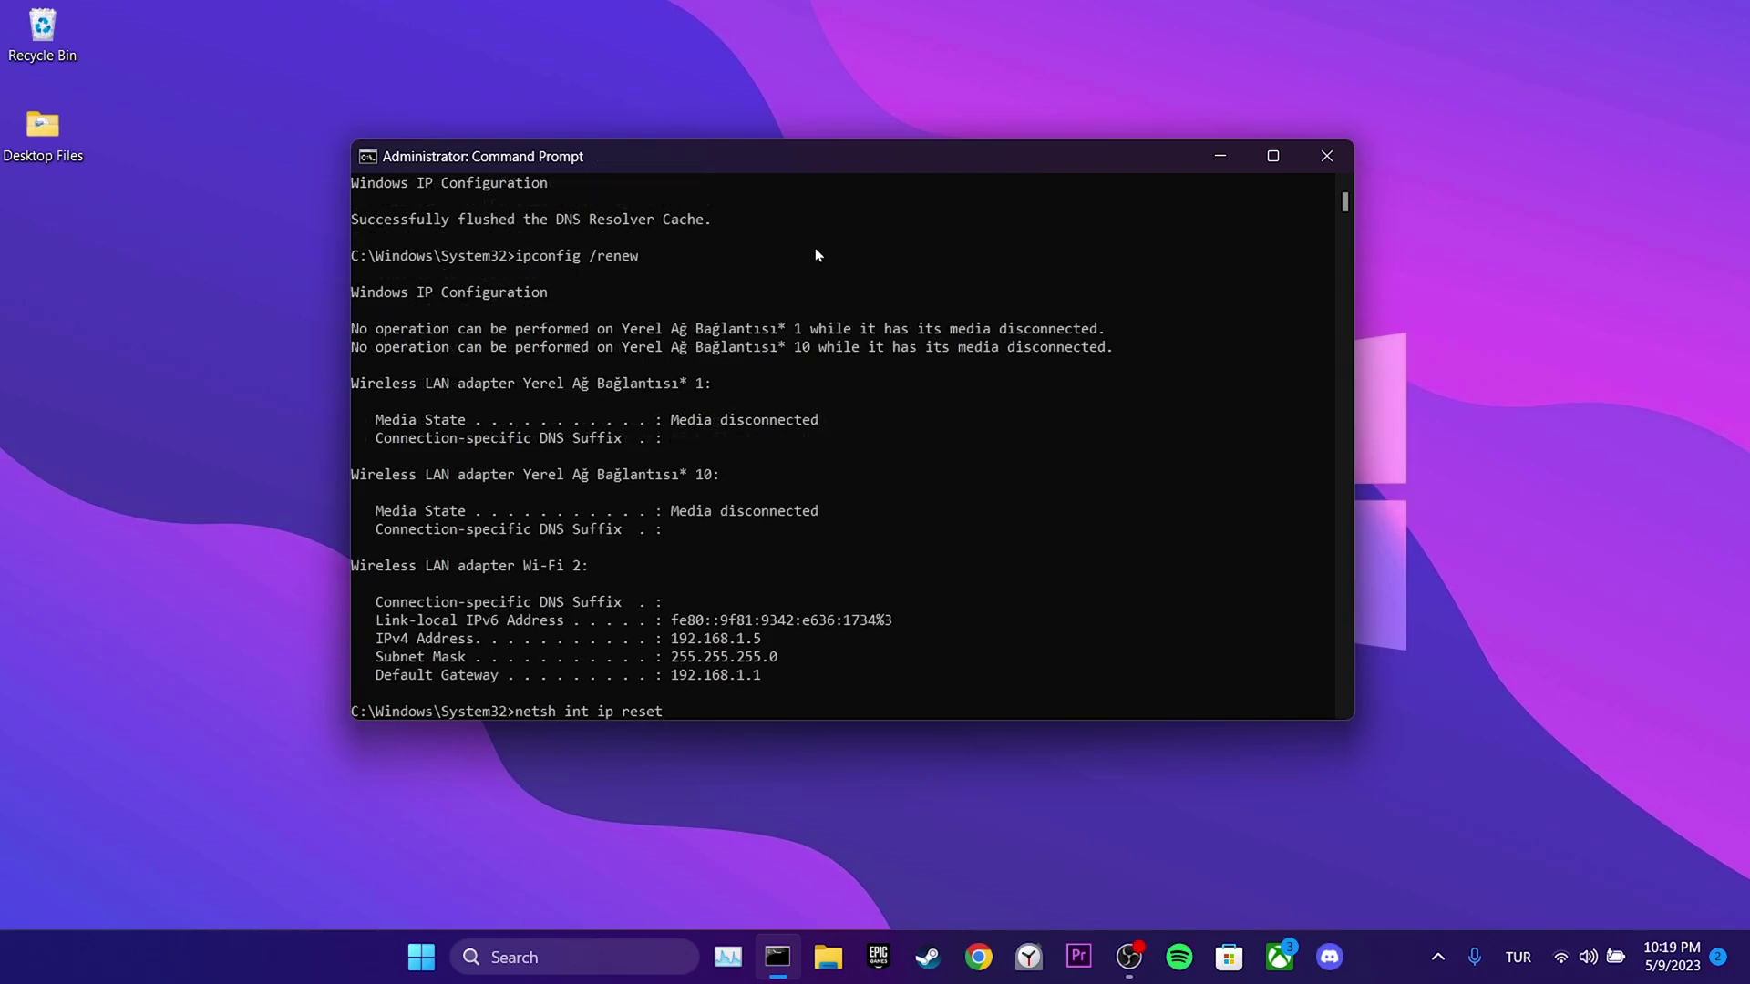
key(Return)
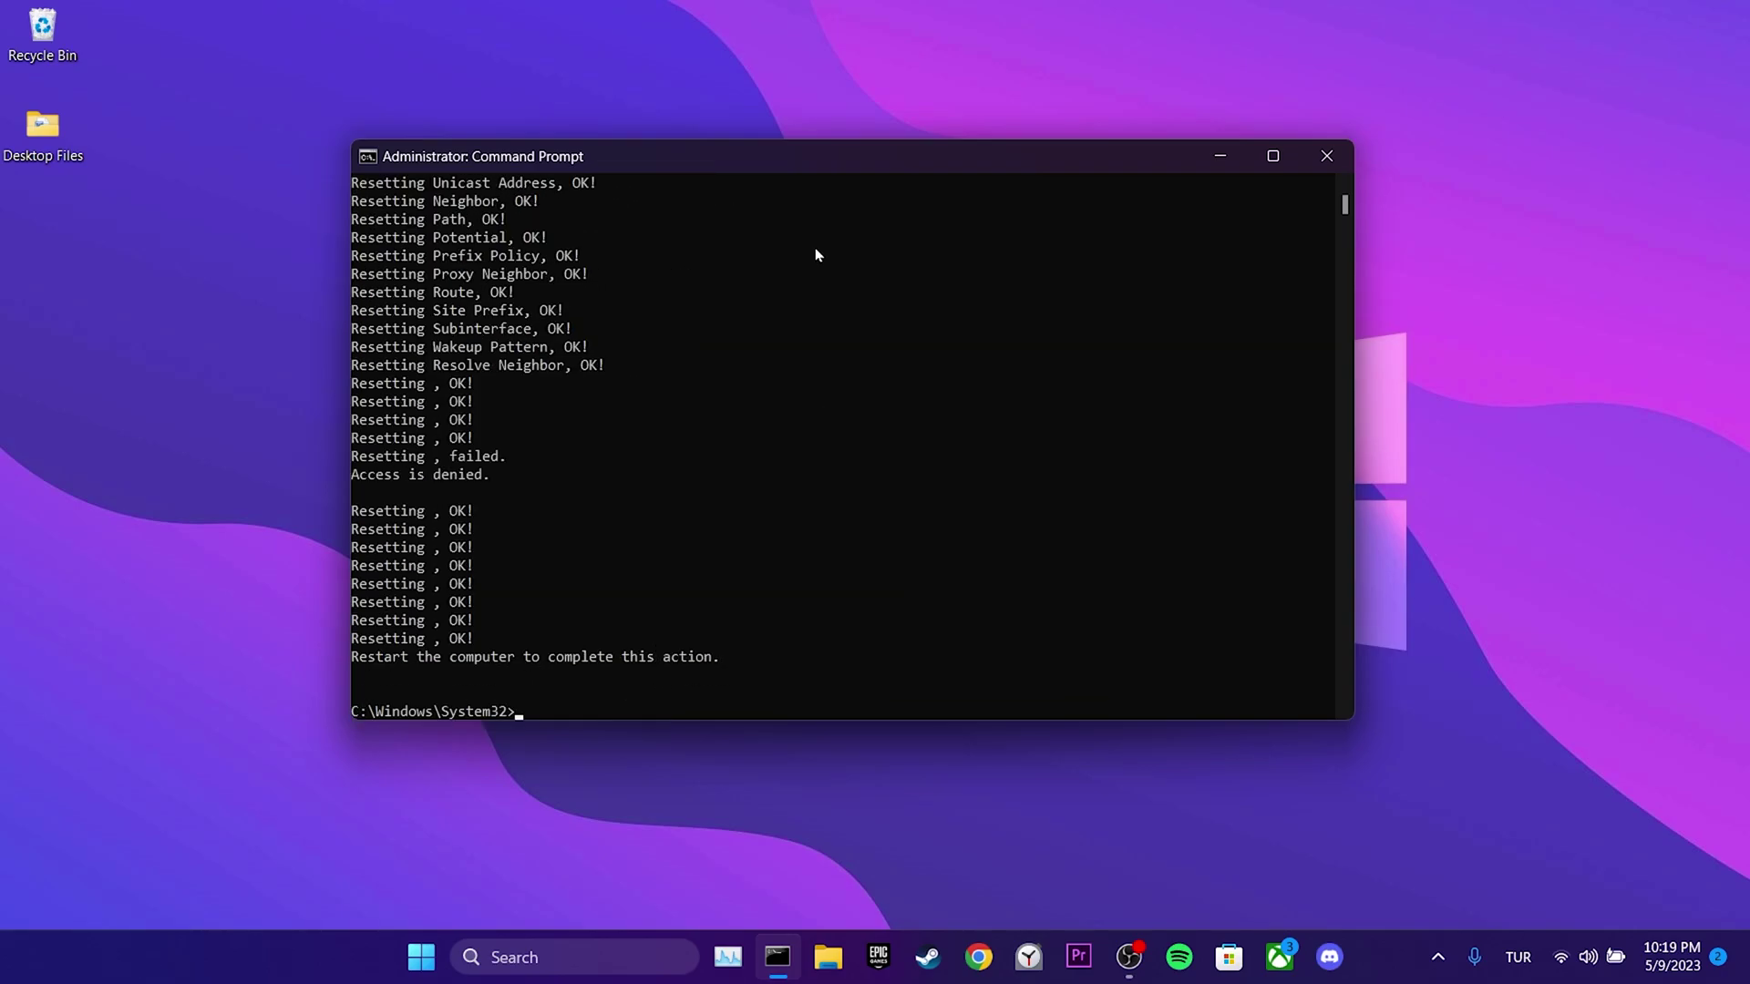
text(netsh winsock reset)
key(Return)
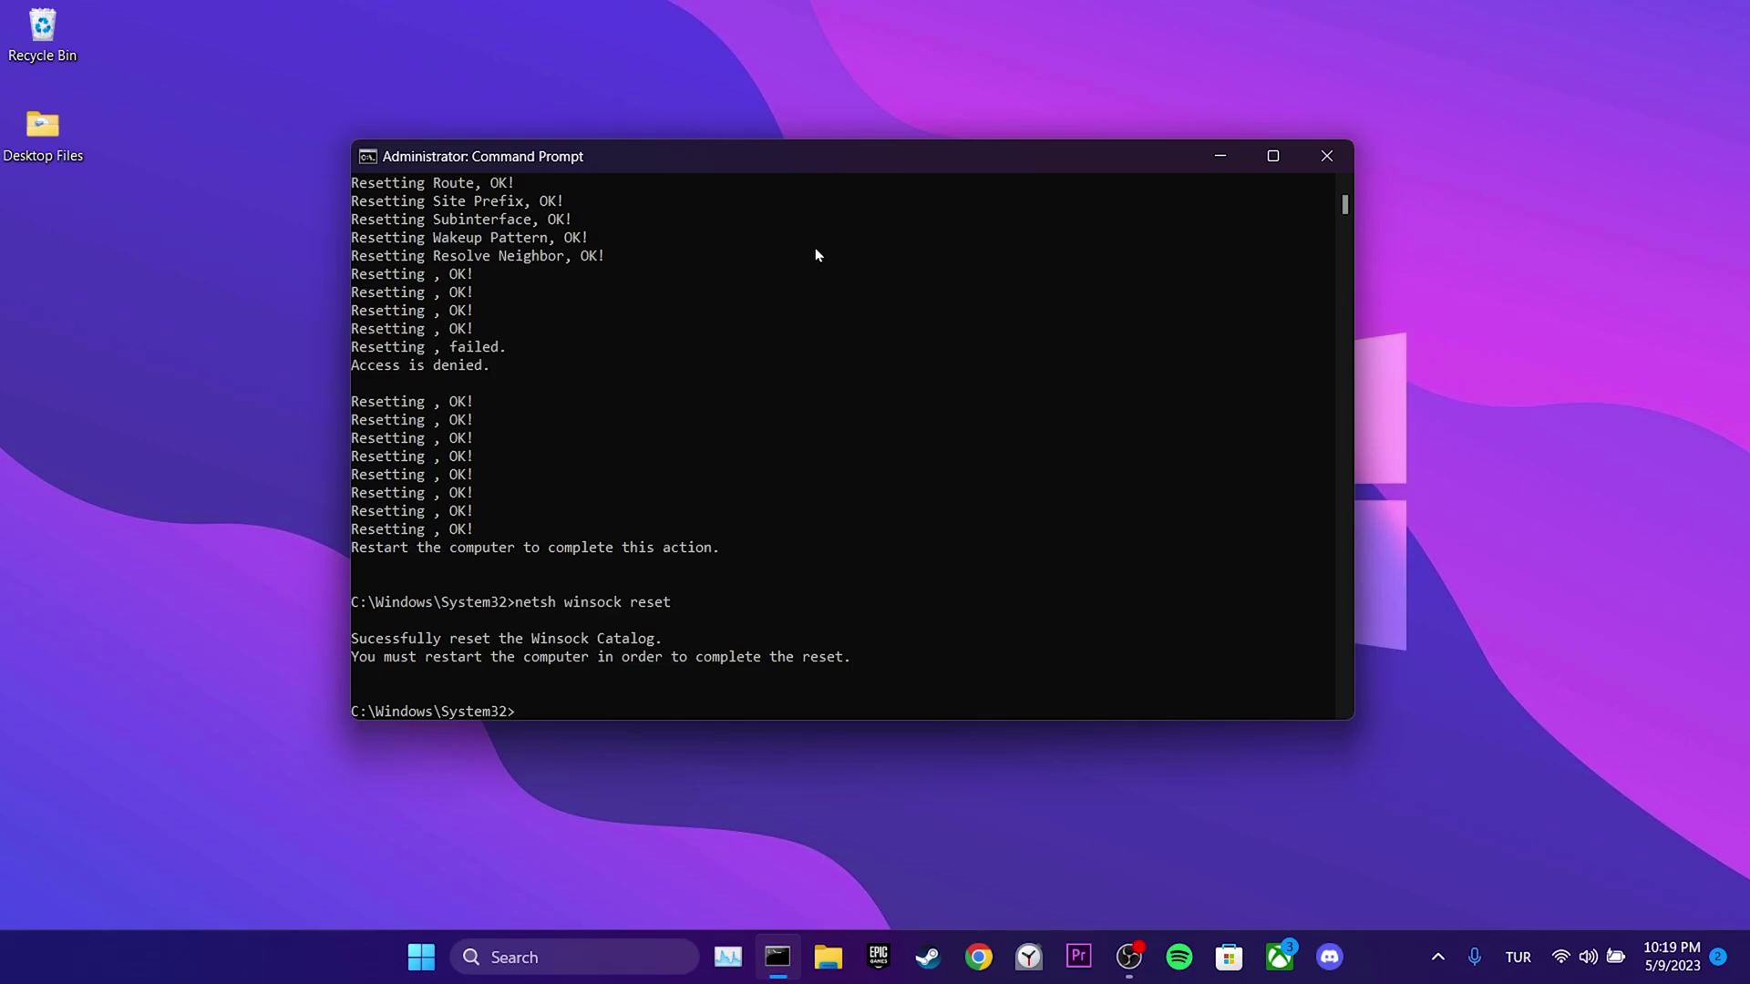
key(super)
click(1159, 879)
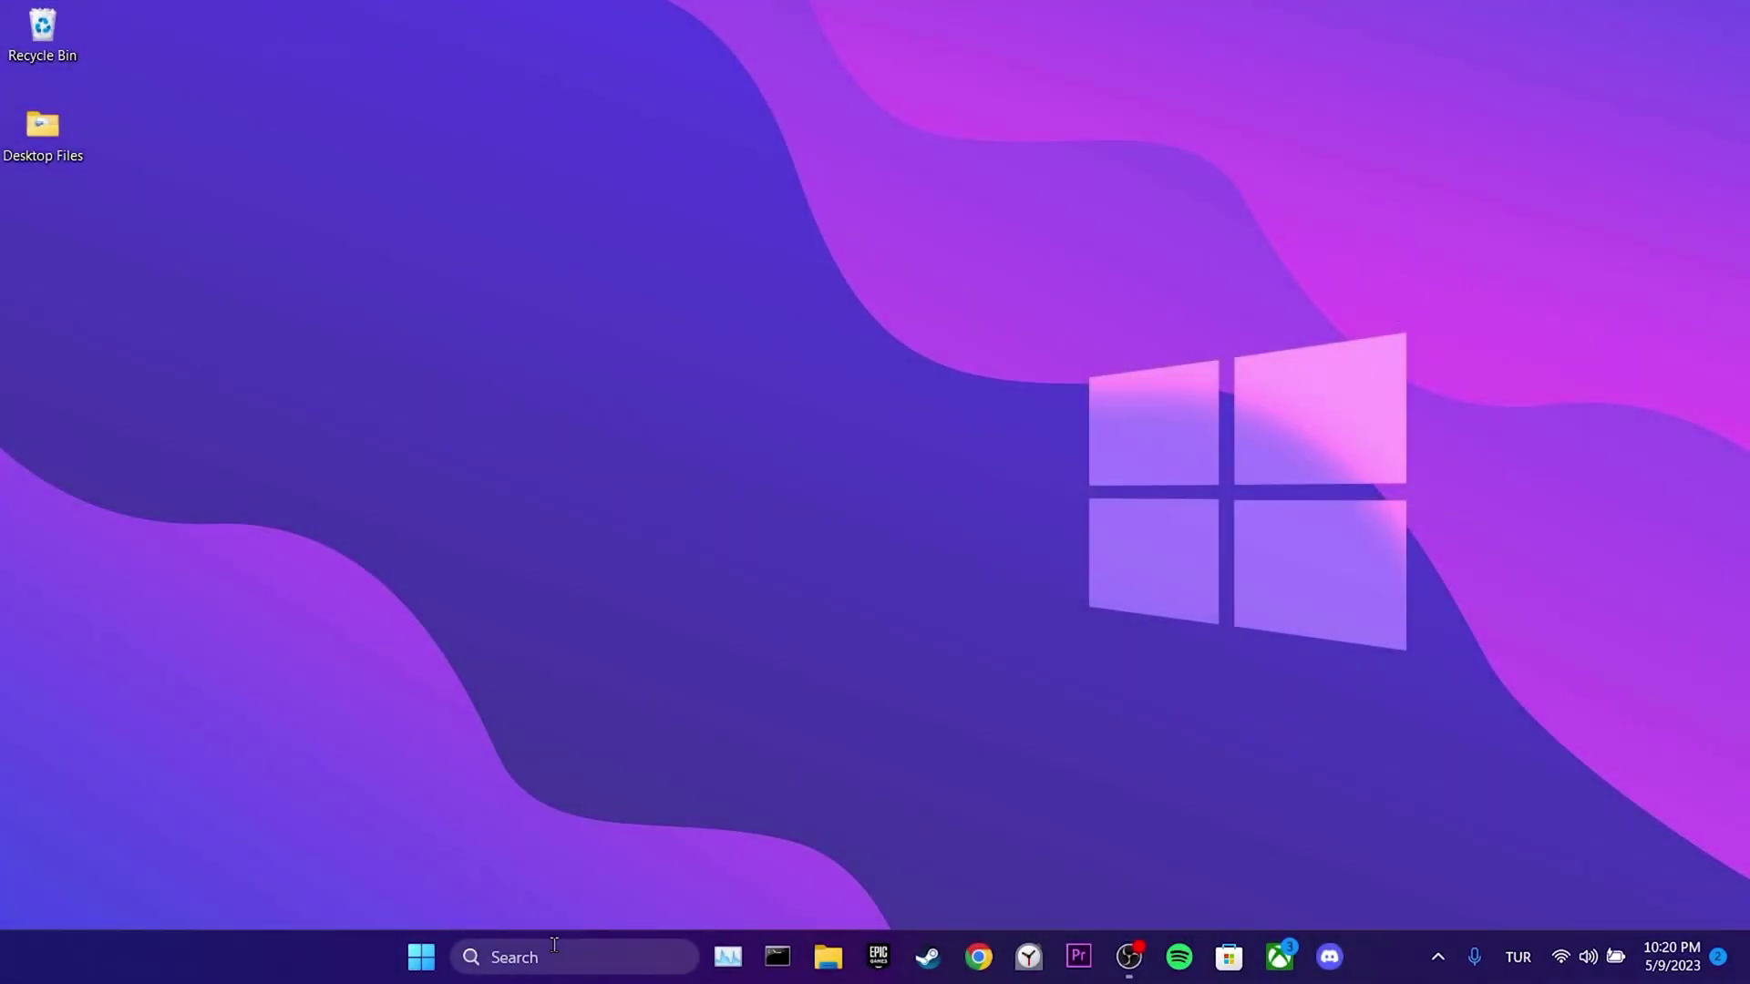
- Open Control Panel's Network and Sharing Center and the Wi-Fi 2 connection status
click(553, 945)
text(control )
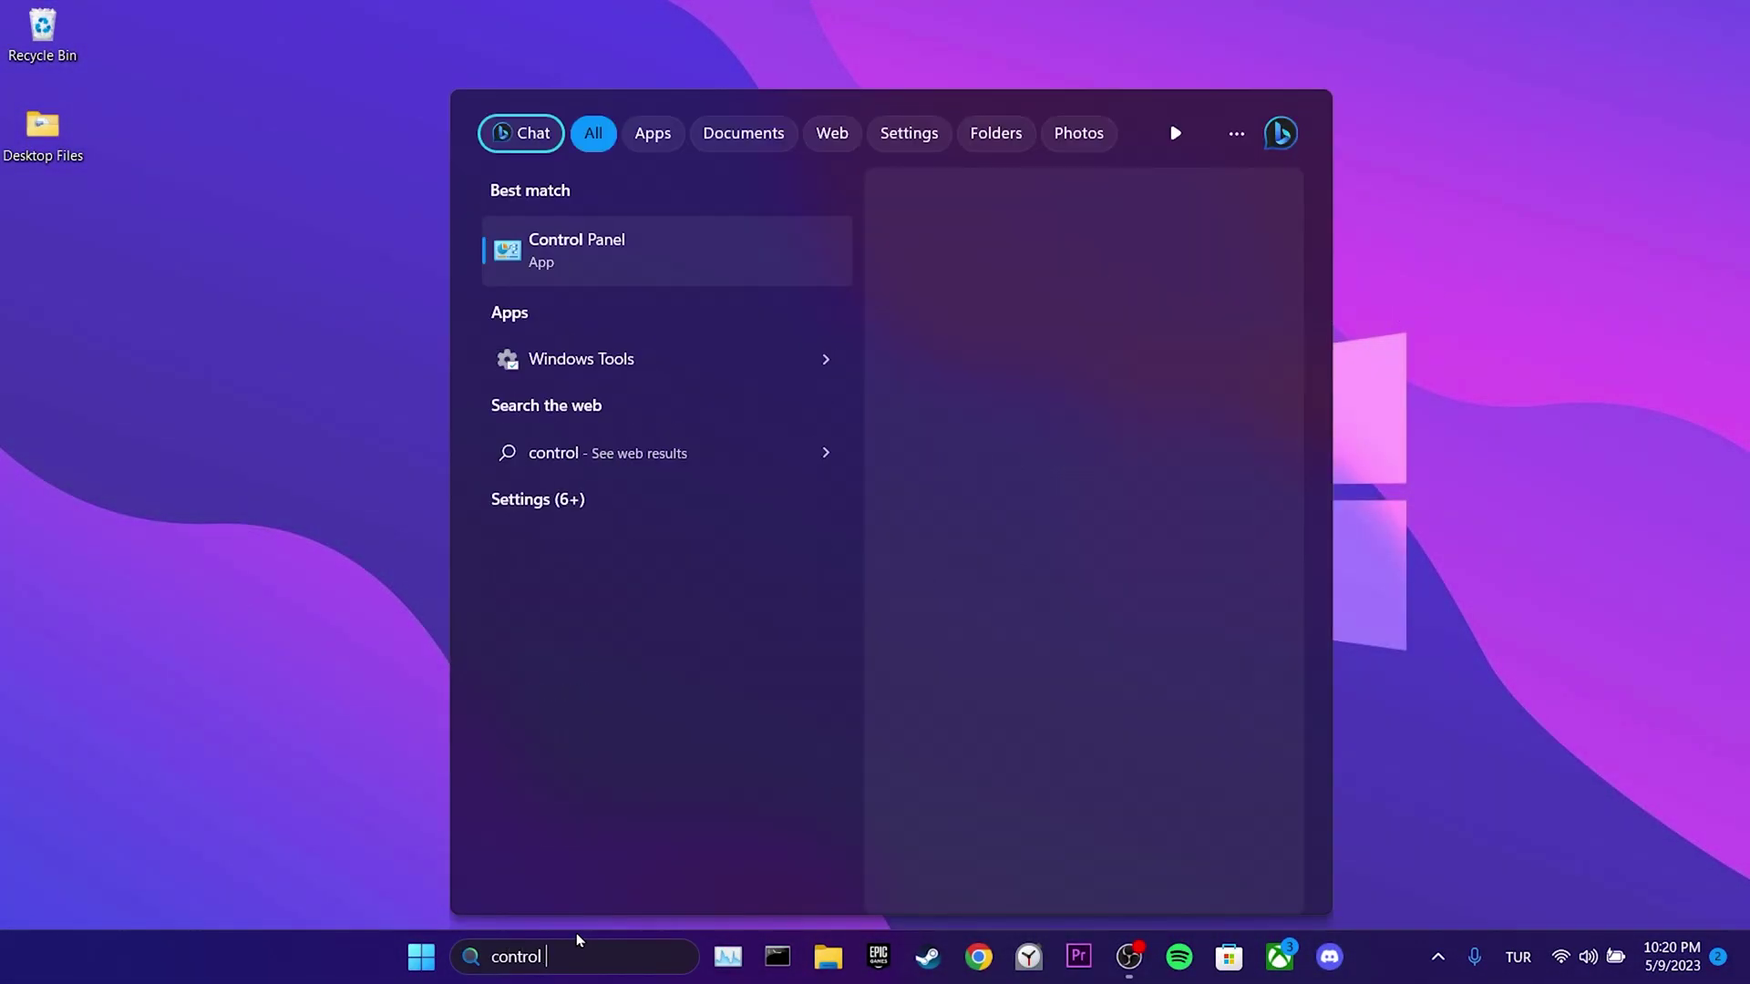
text(panel)
click(629, 268)
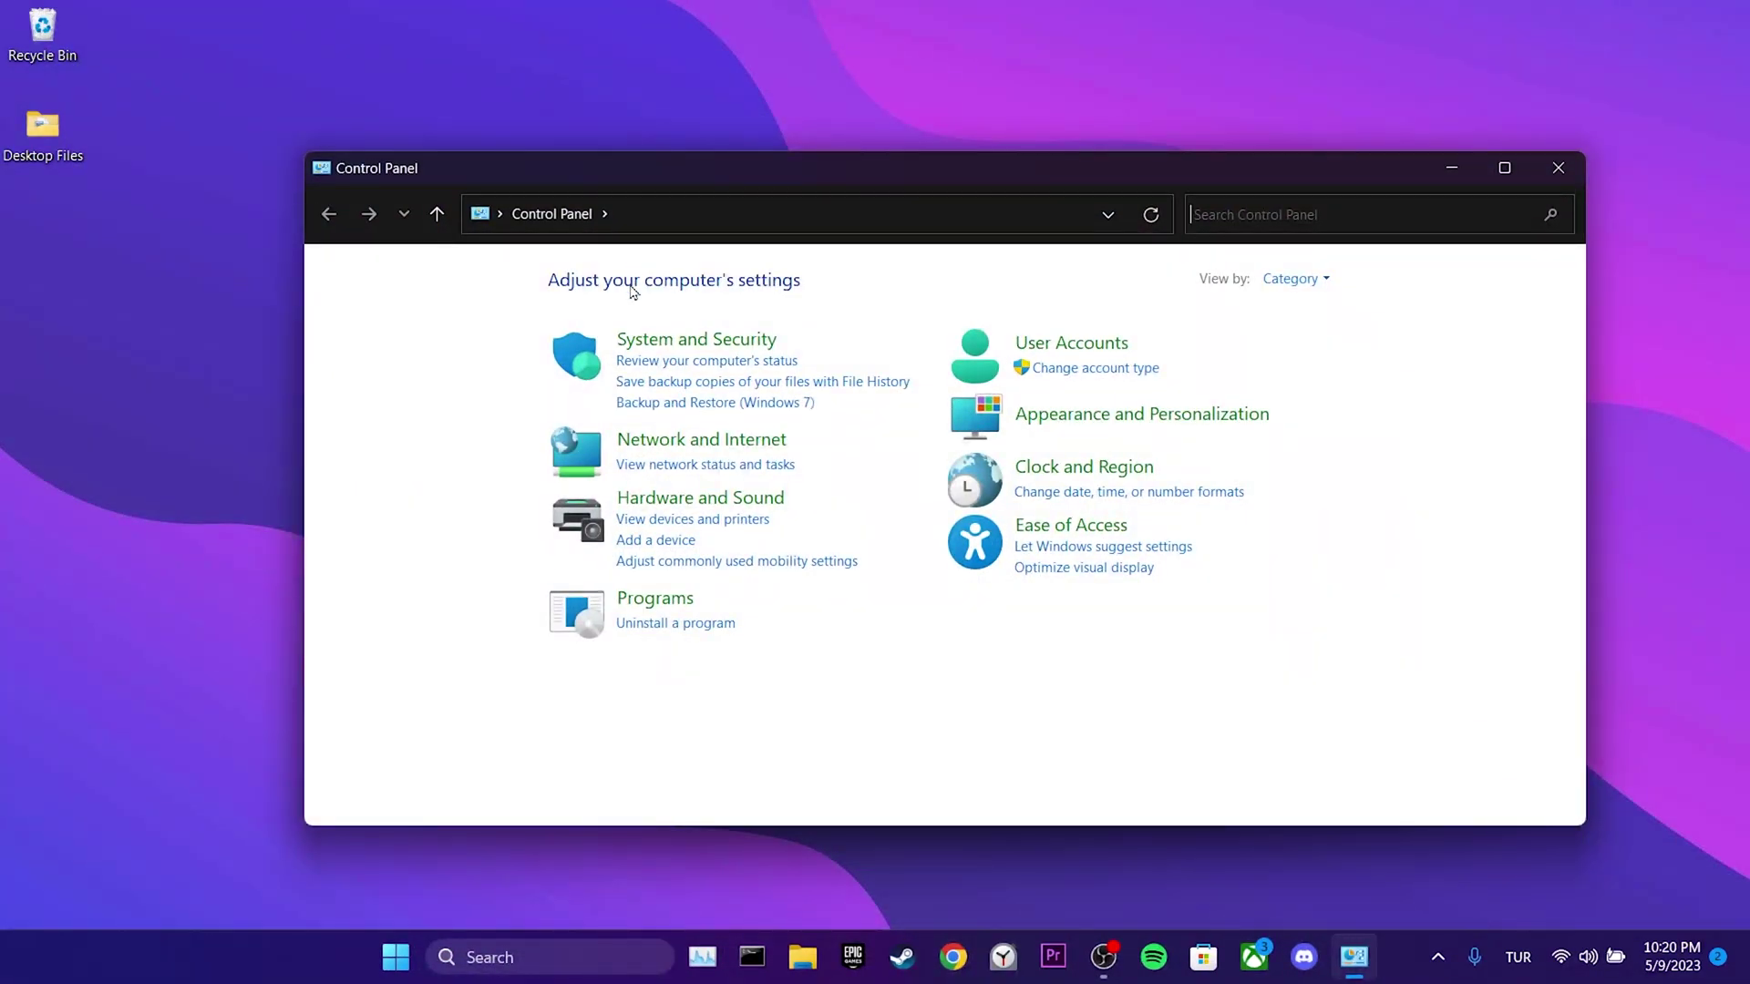
click(715, 441)
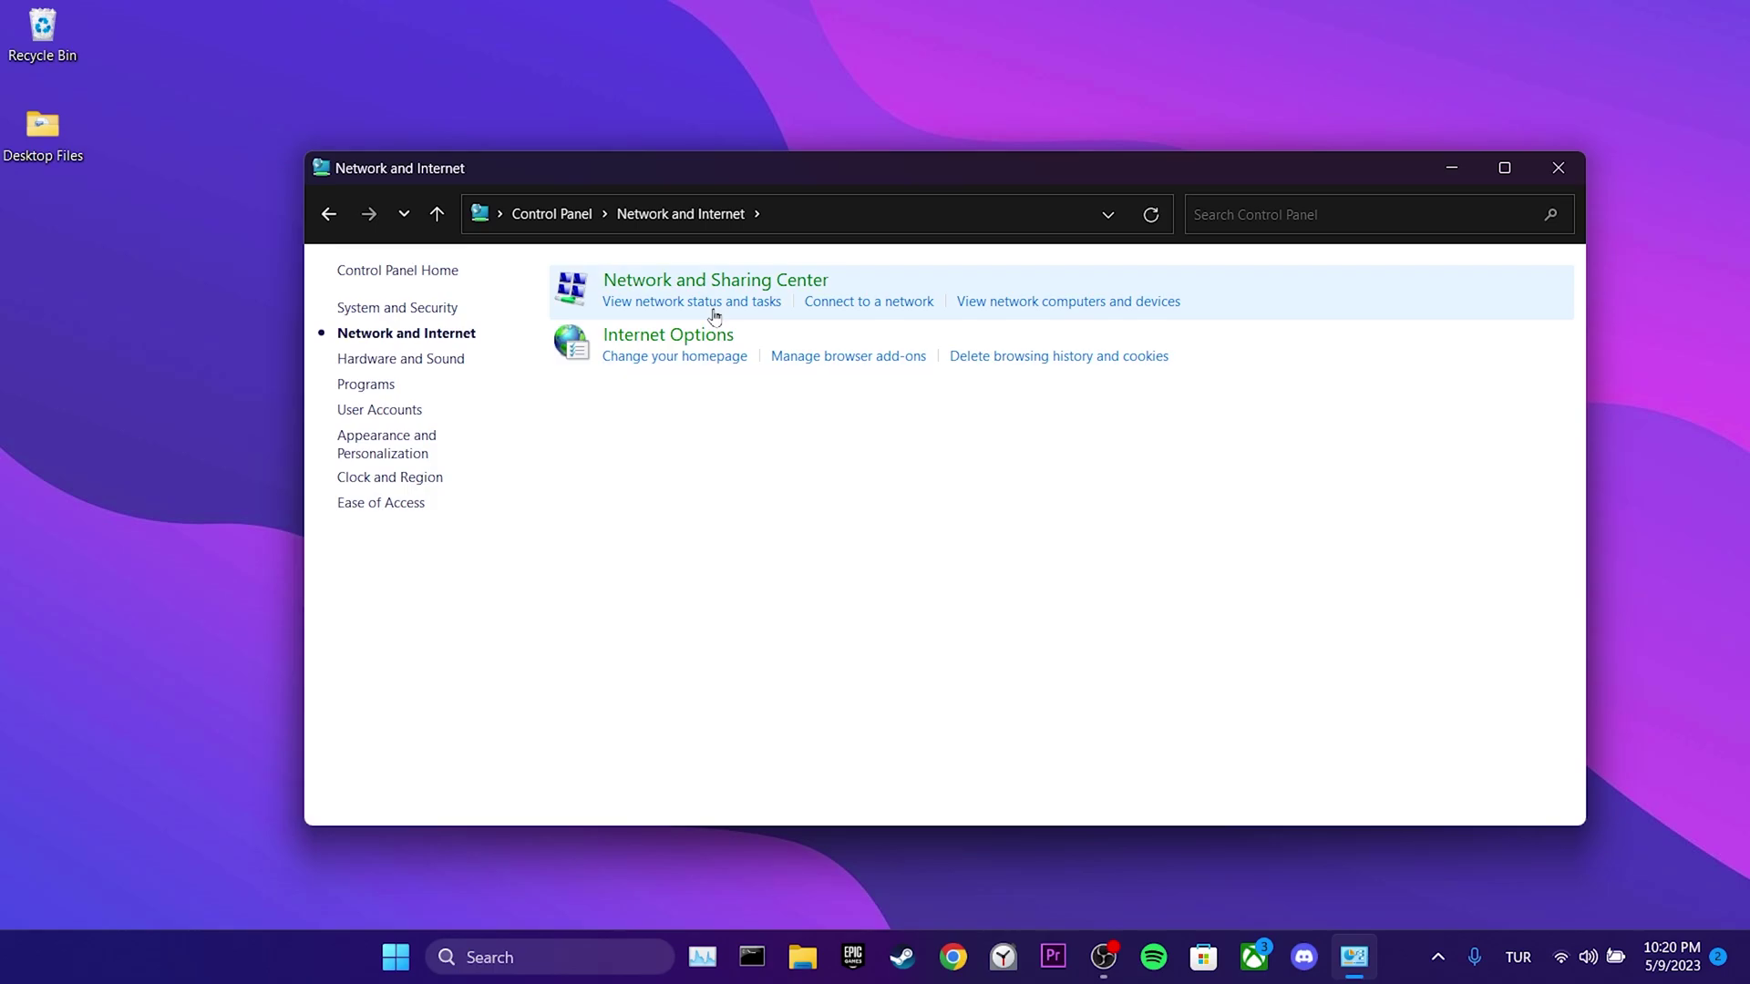
click(721, 289)
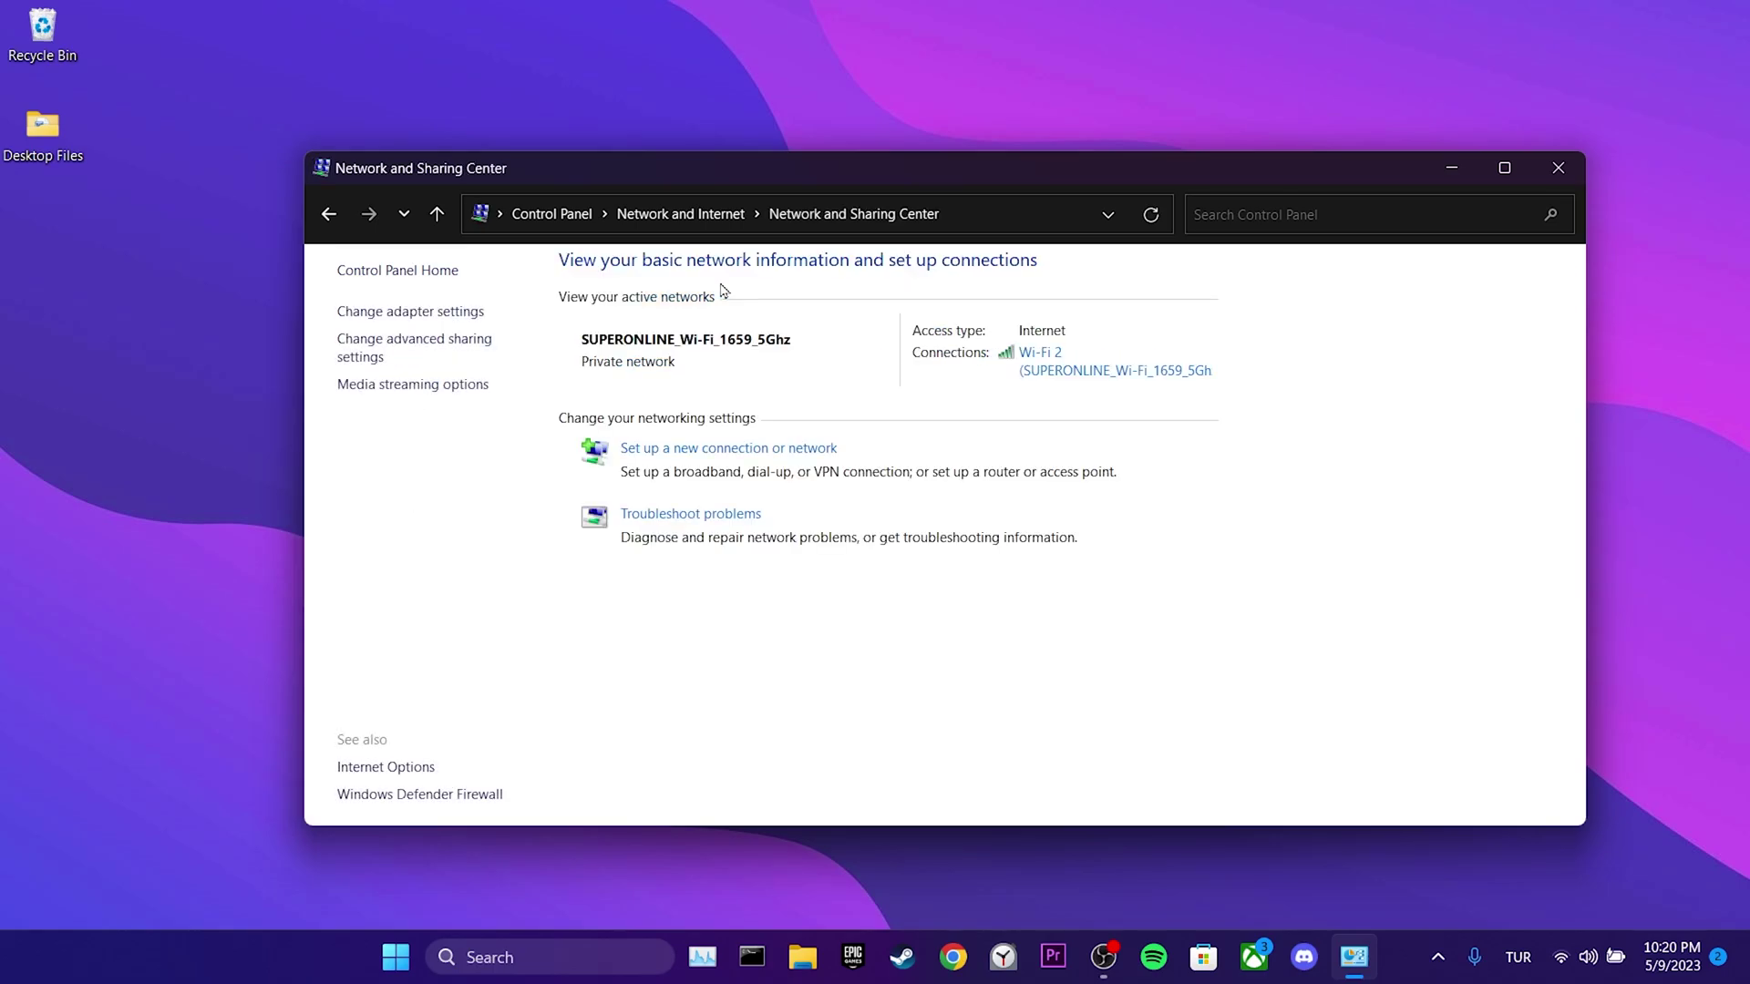
click(1040, 355)
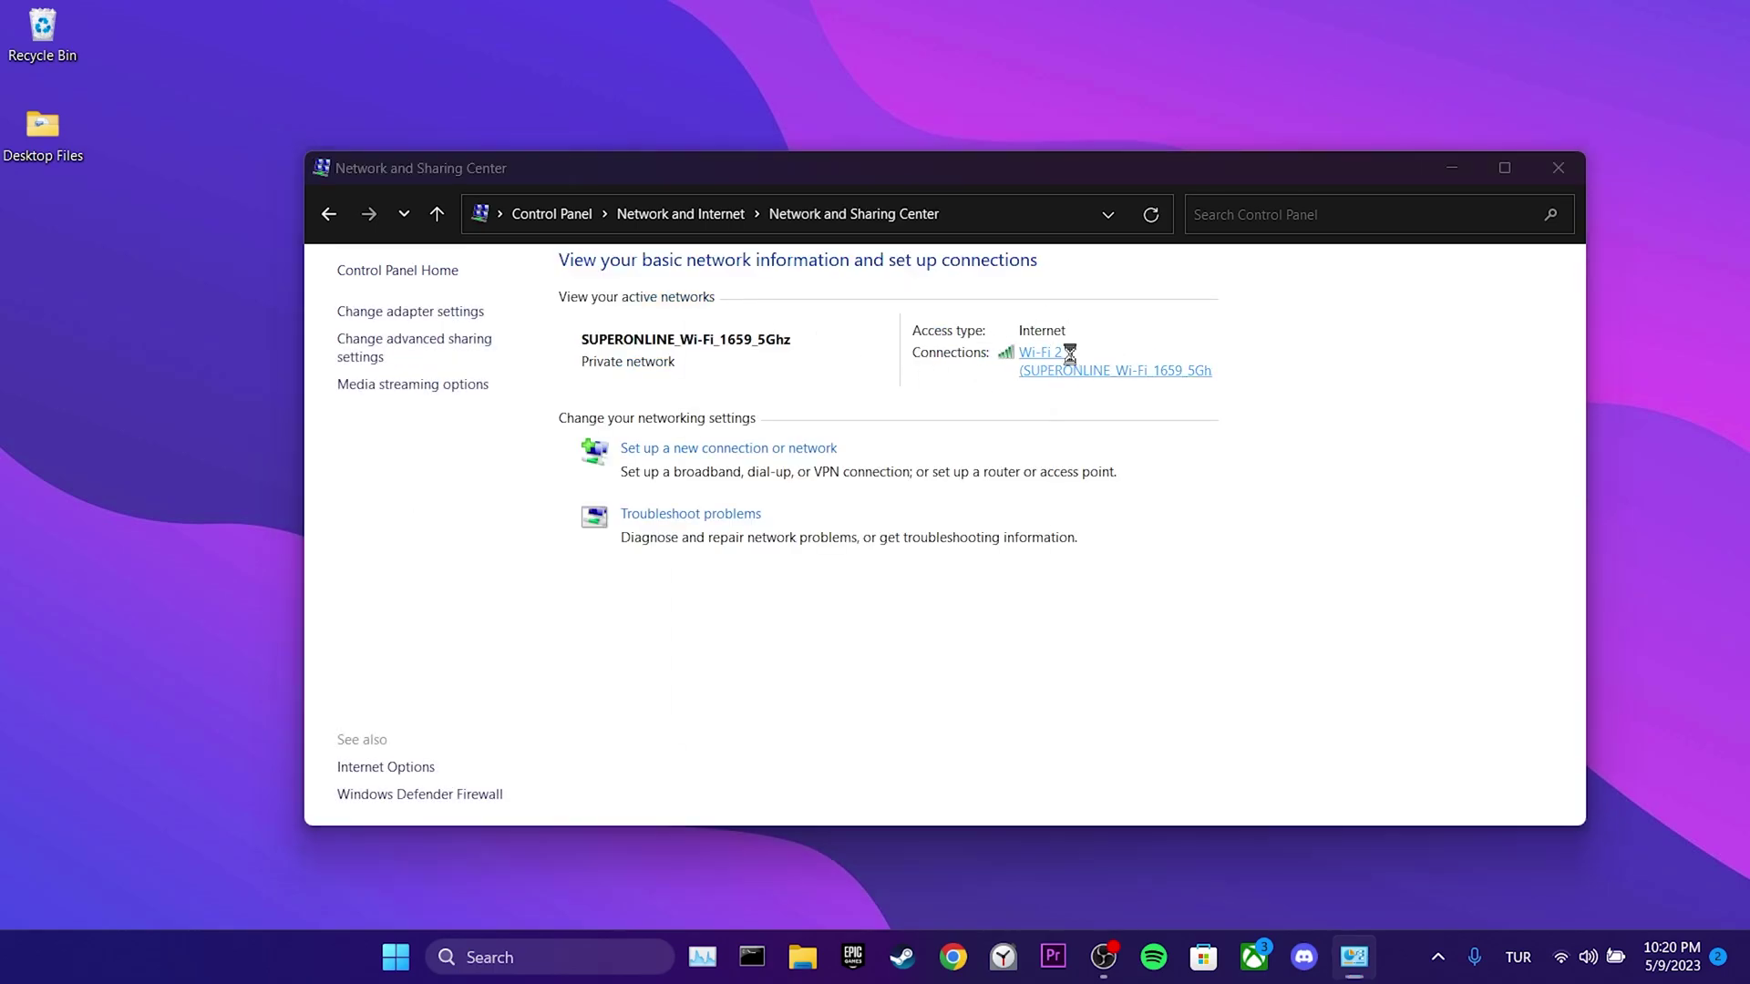
- Give Wi-Fi 2's TCP/IPv4 the DNS servers 8.8.8.8 and 8.8.4.4, then close the network windows
click(743, 666)
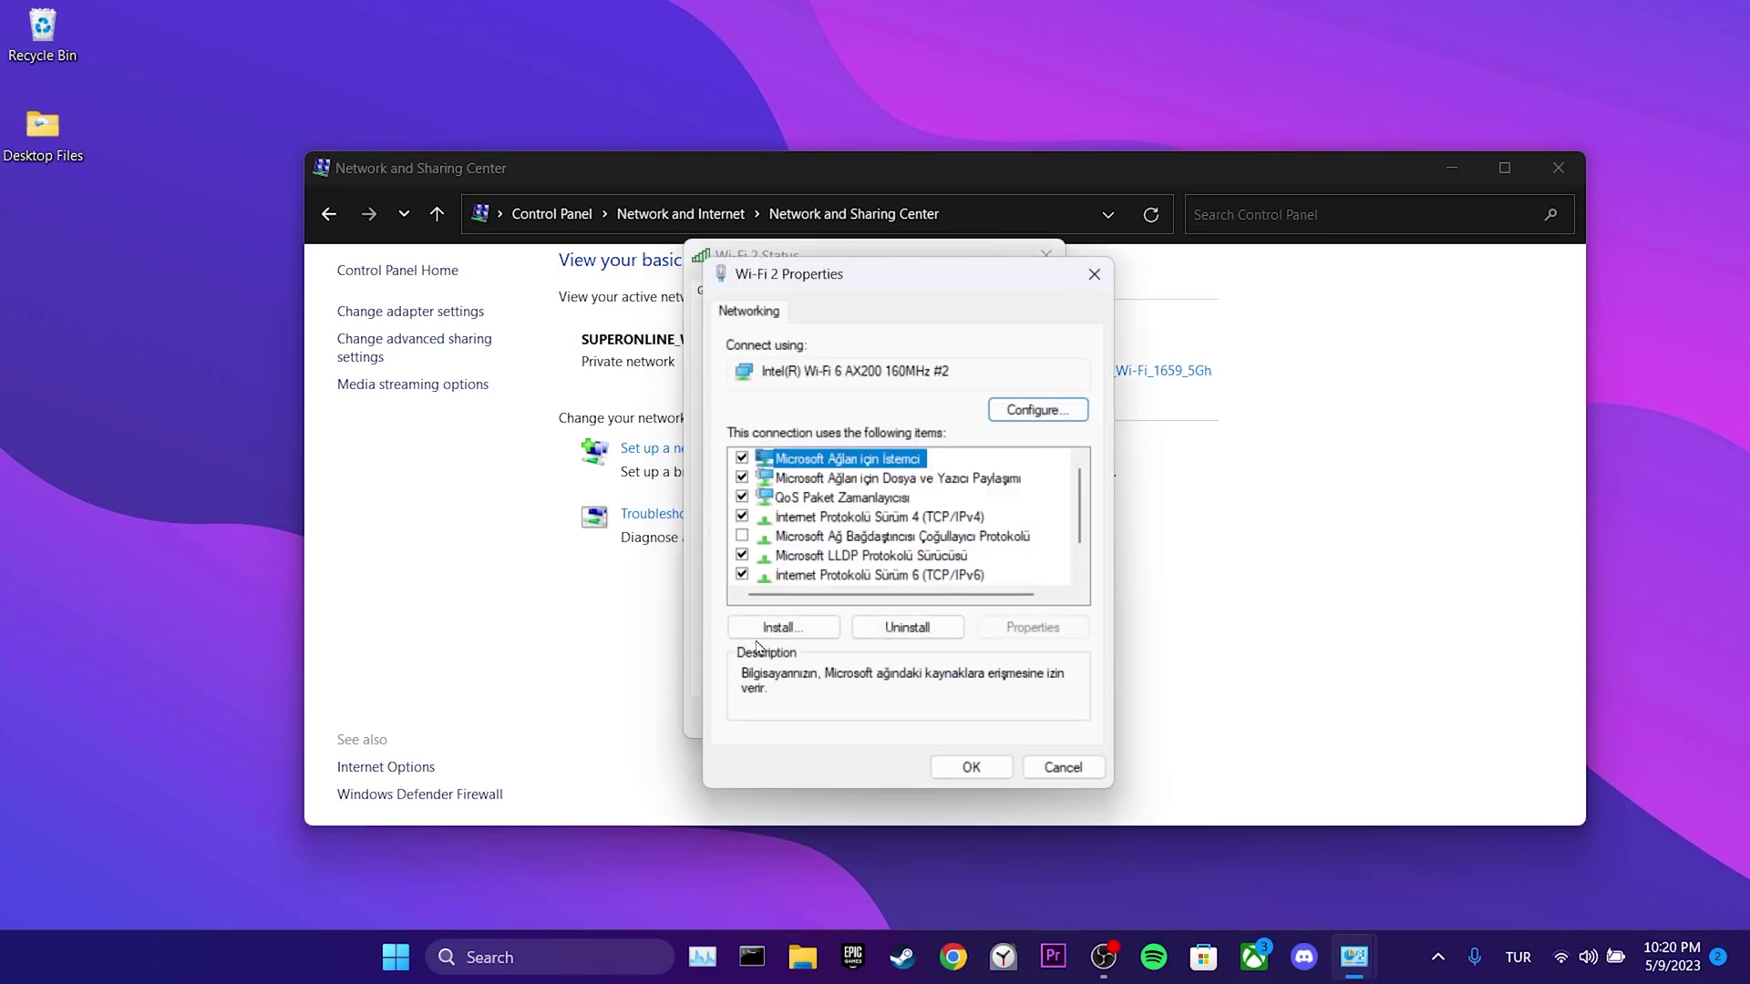
click(877, 517)
double_click(878, 518)
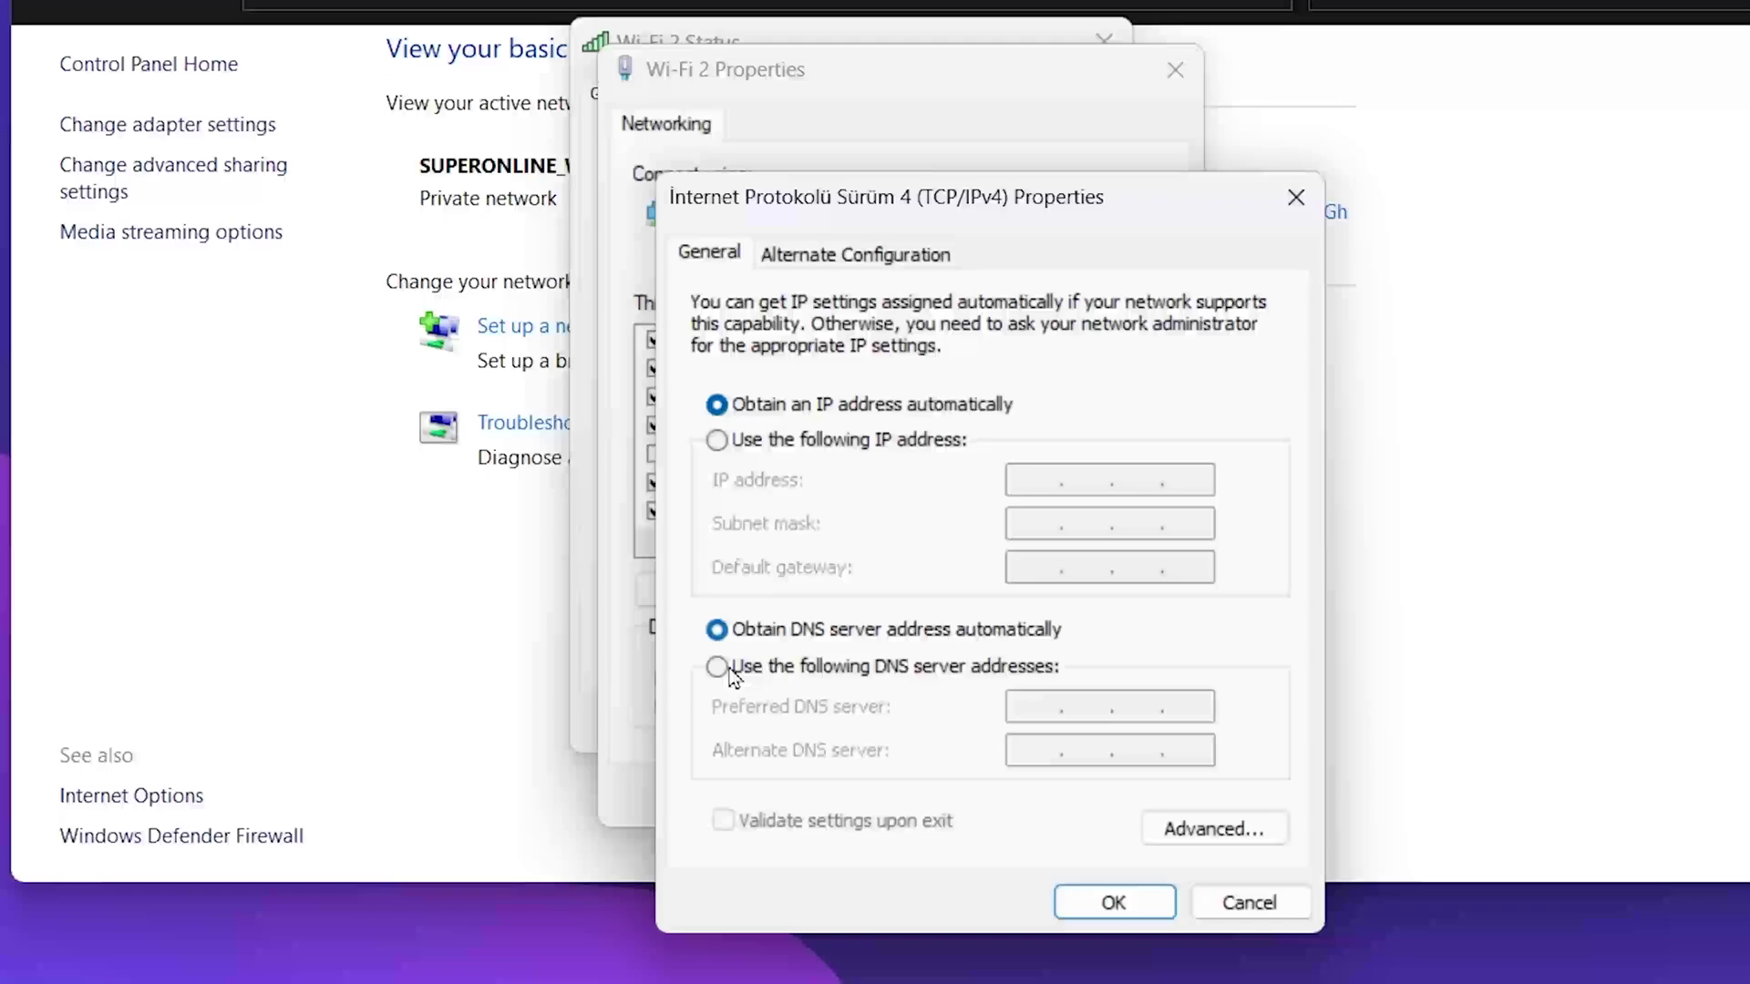
click(785, 686)
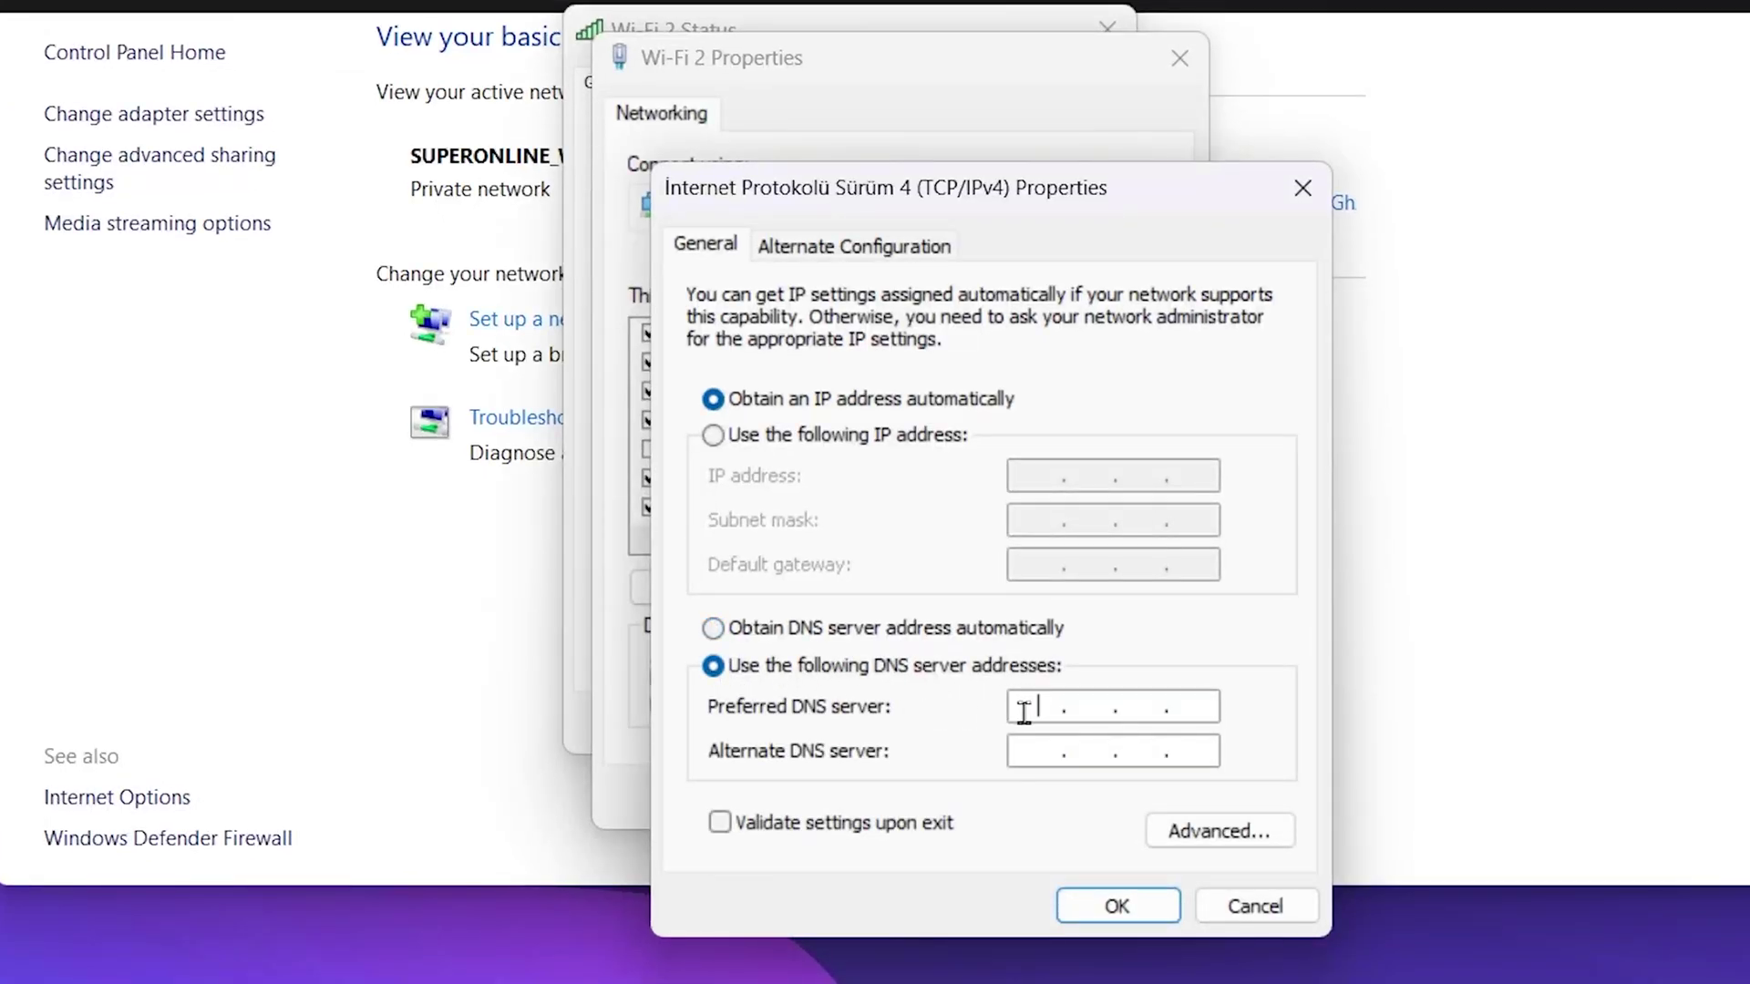
text(8.8.8.8)
click(1039, 750)
text(8.8.4.4)
click(1119, 904)
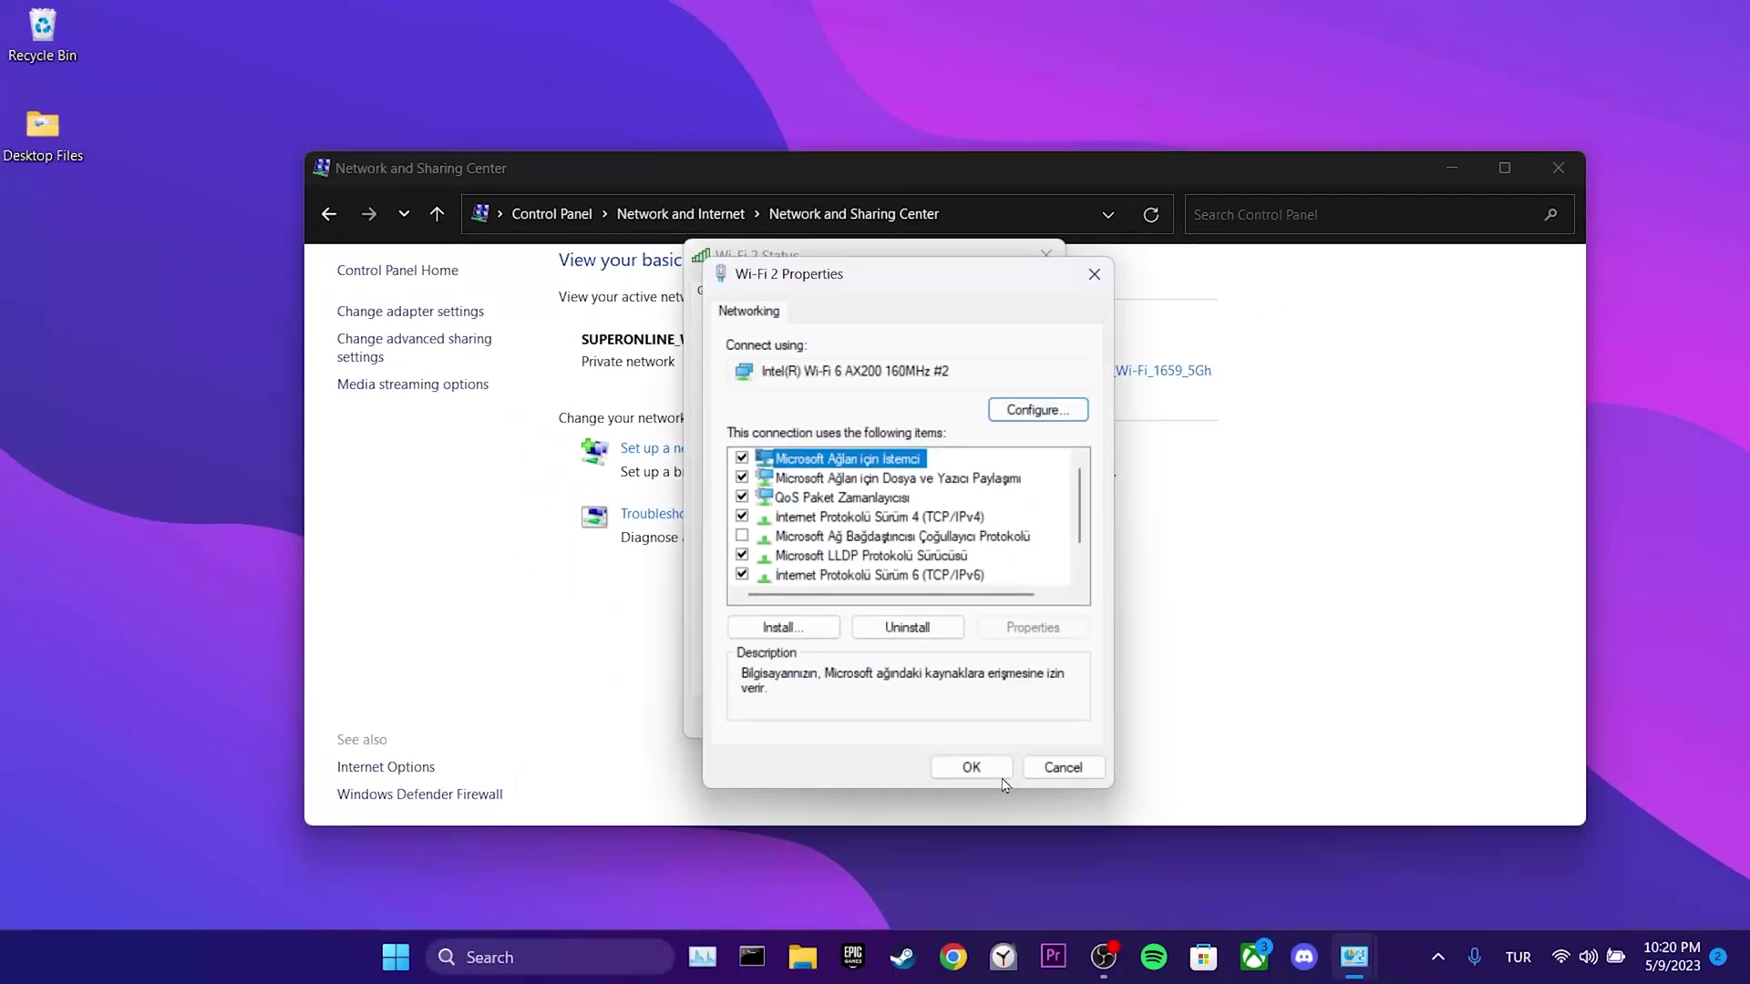
click(994, 797)
click(1003, 721)
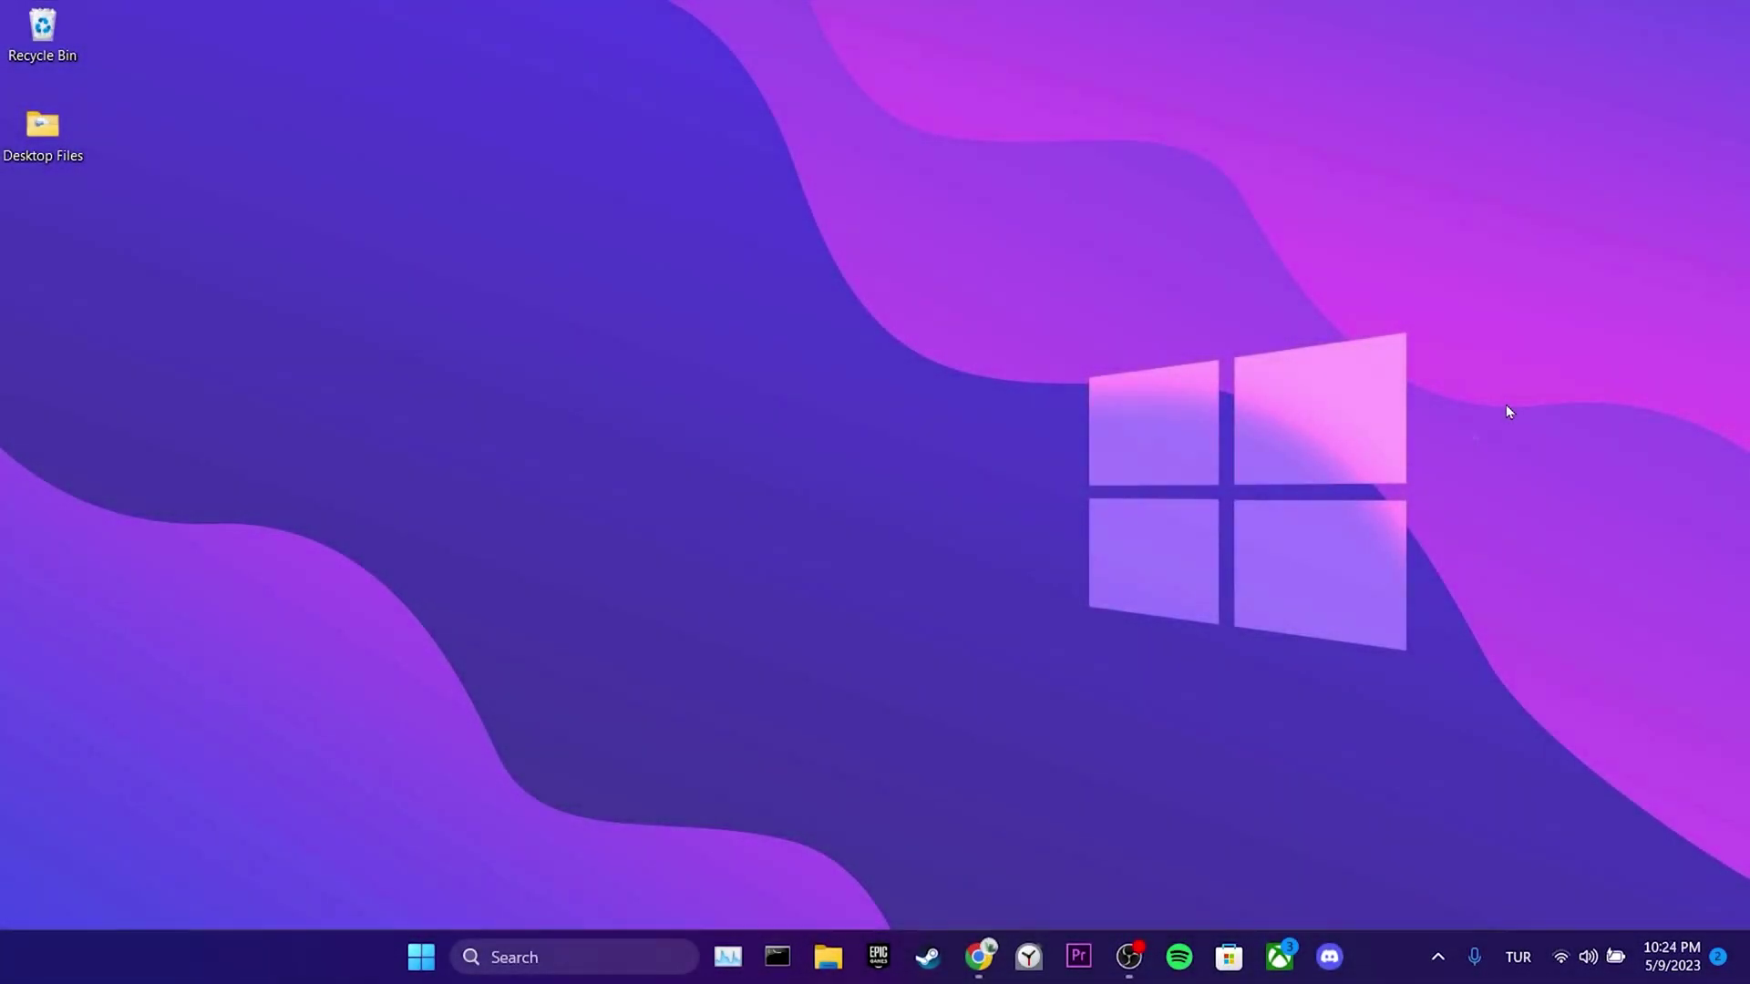
- Open the Chrome Web Store in Chrome and search it for 'zenmate vpn'
click(978, 957)
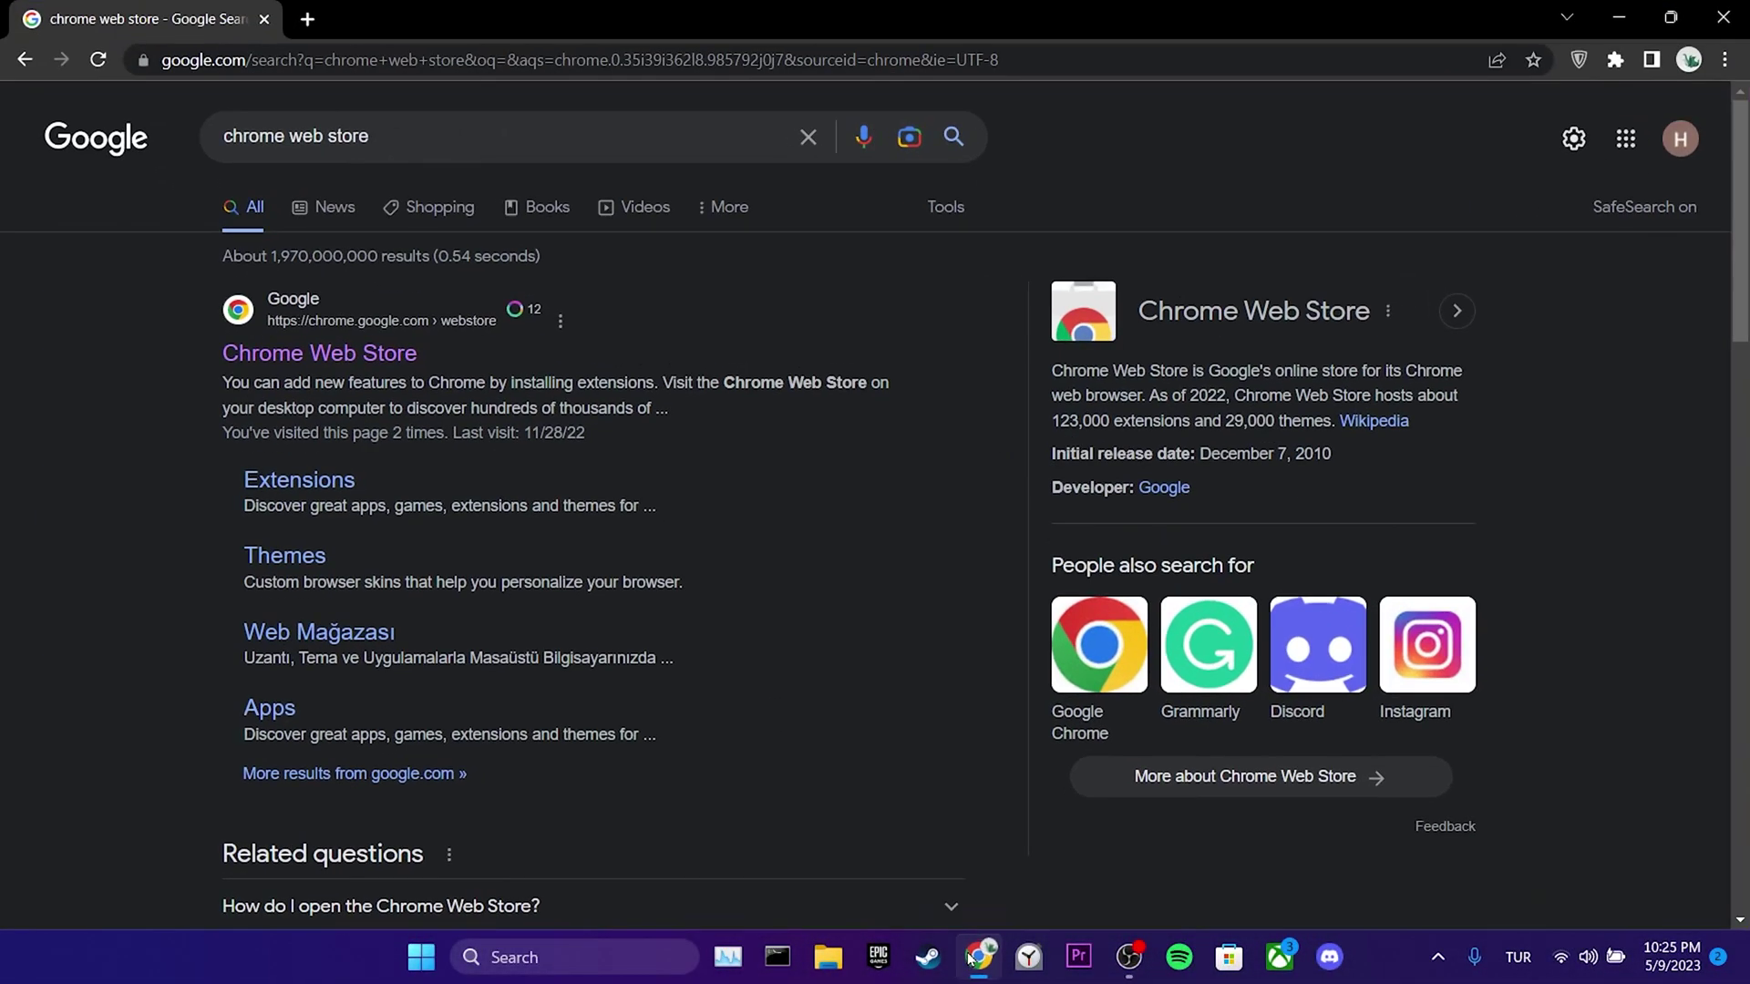
click(292, 351)
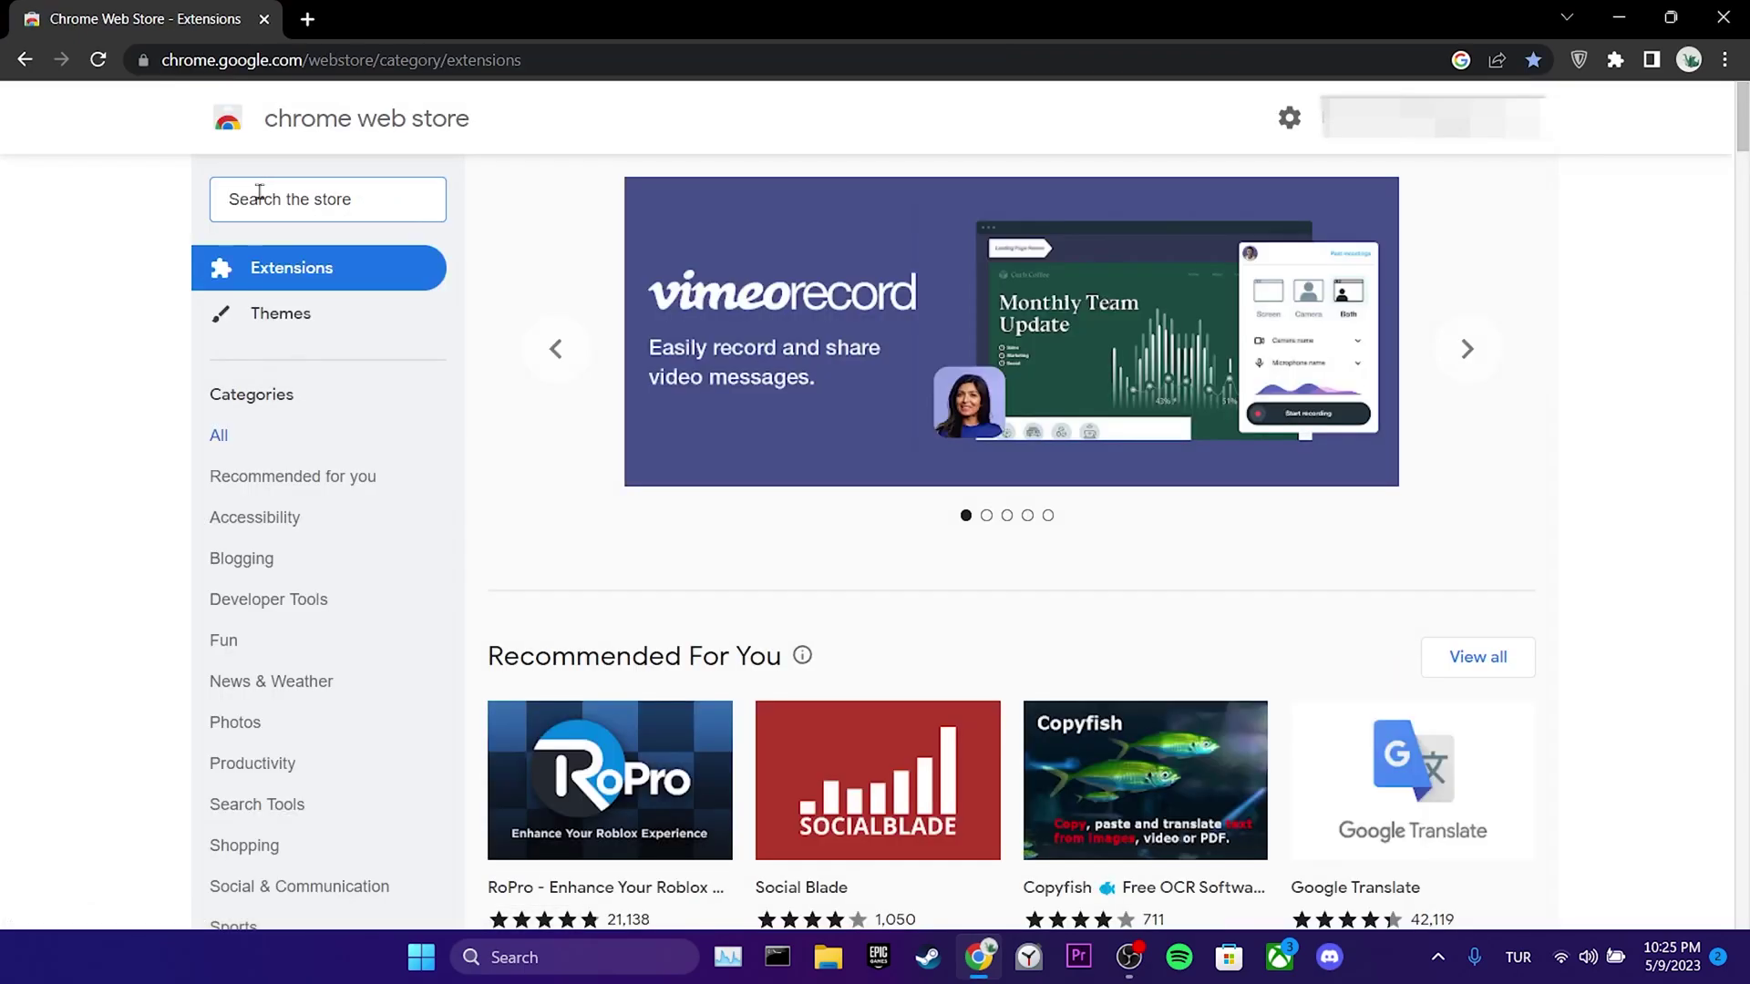
click(255, 193)
text(zenmate )
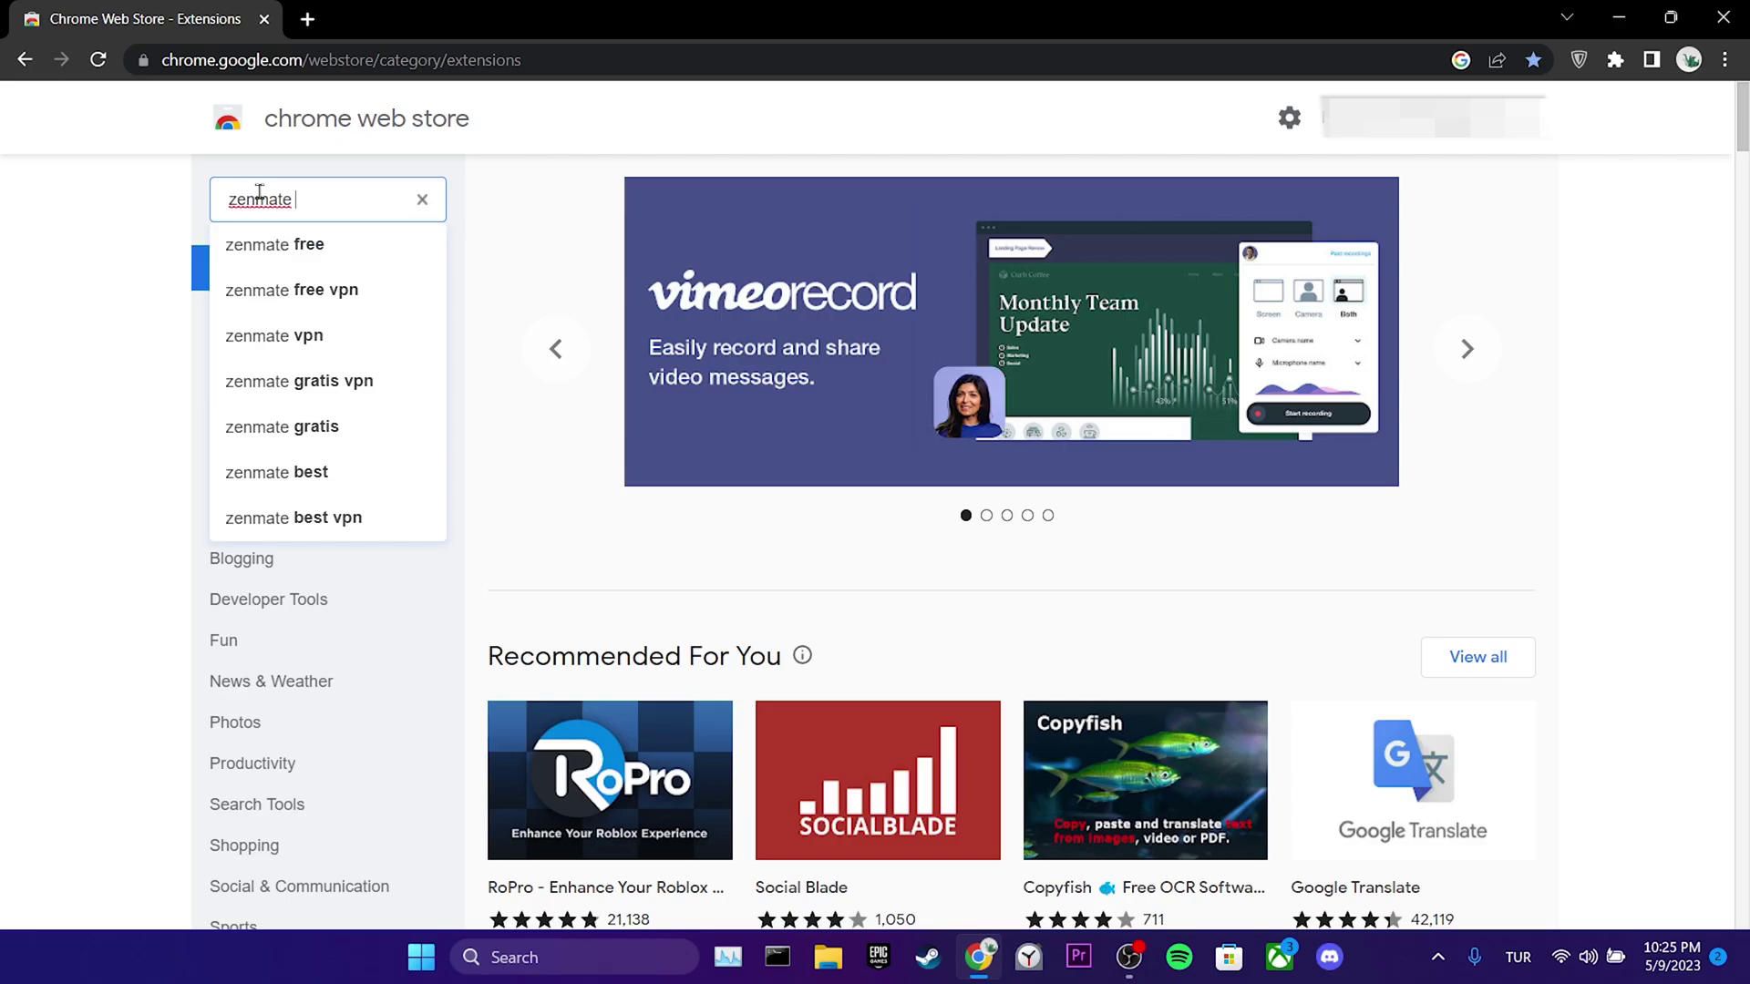
text(vpn)
key(Return)
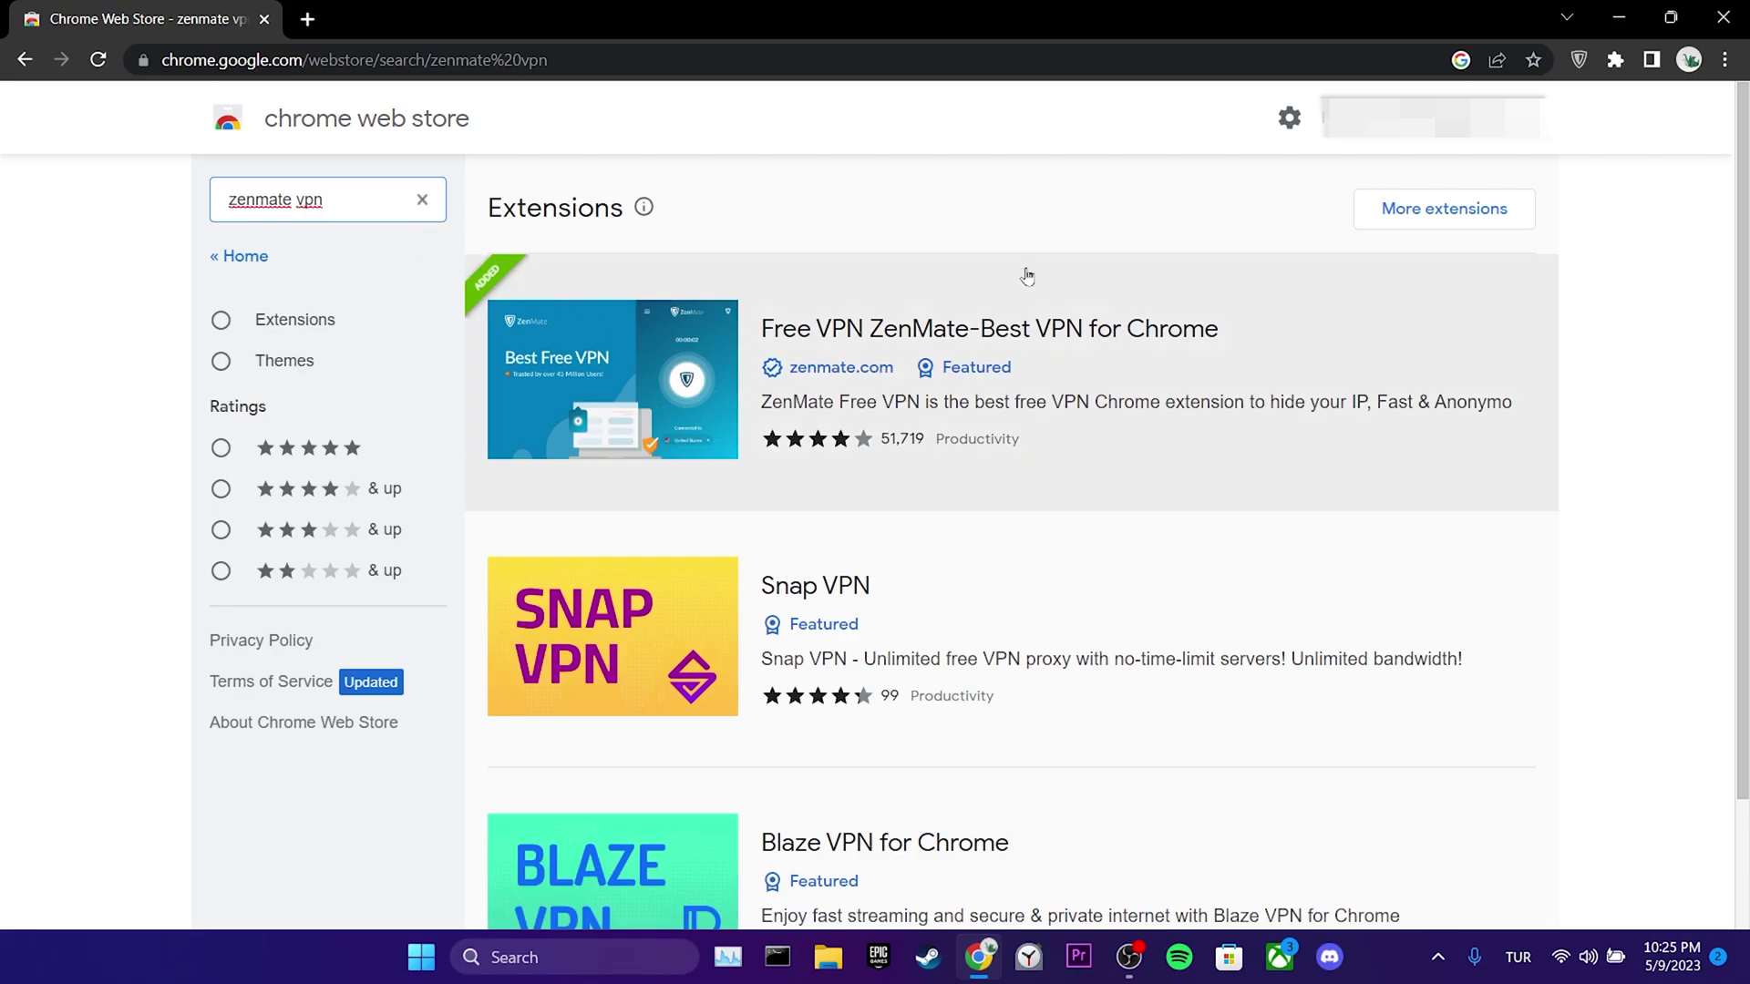
- Connect the ZenMate VPN extension to Romania from its toolbar panel, then minimise Chrome
click(905, 339)
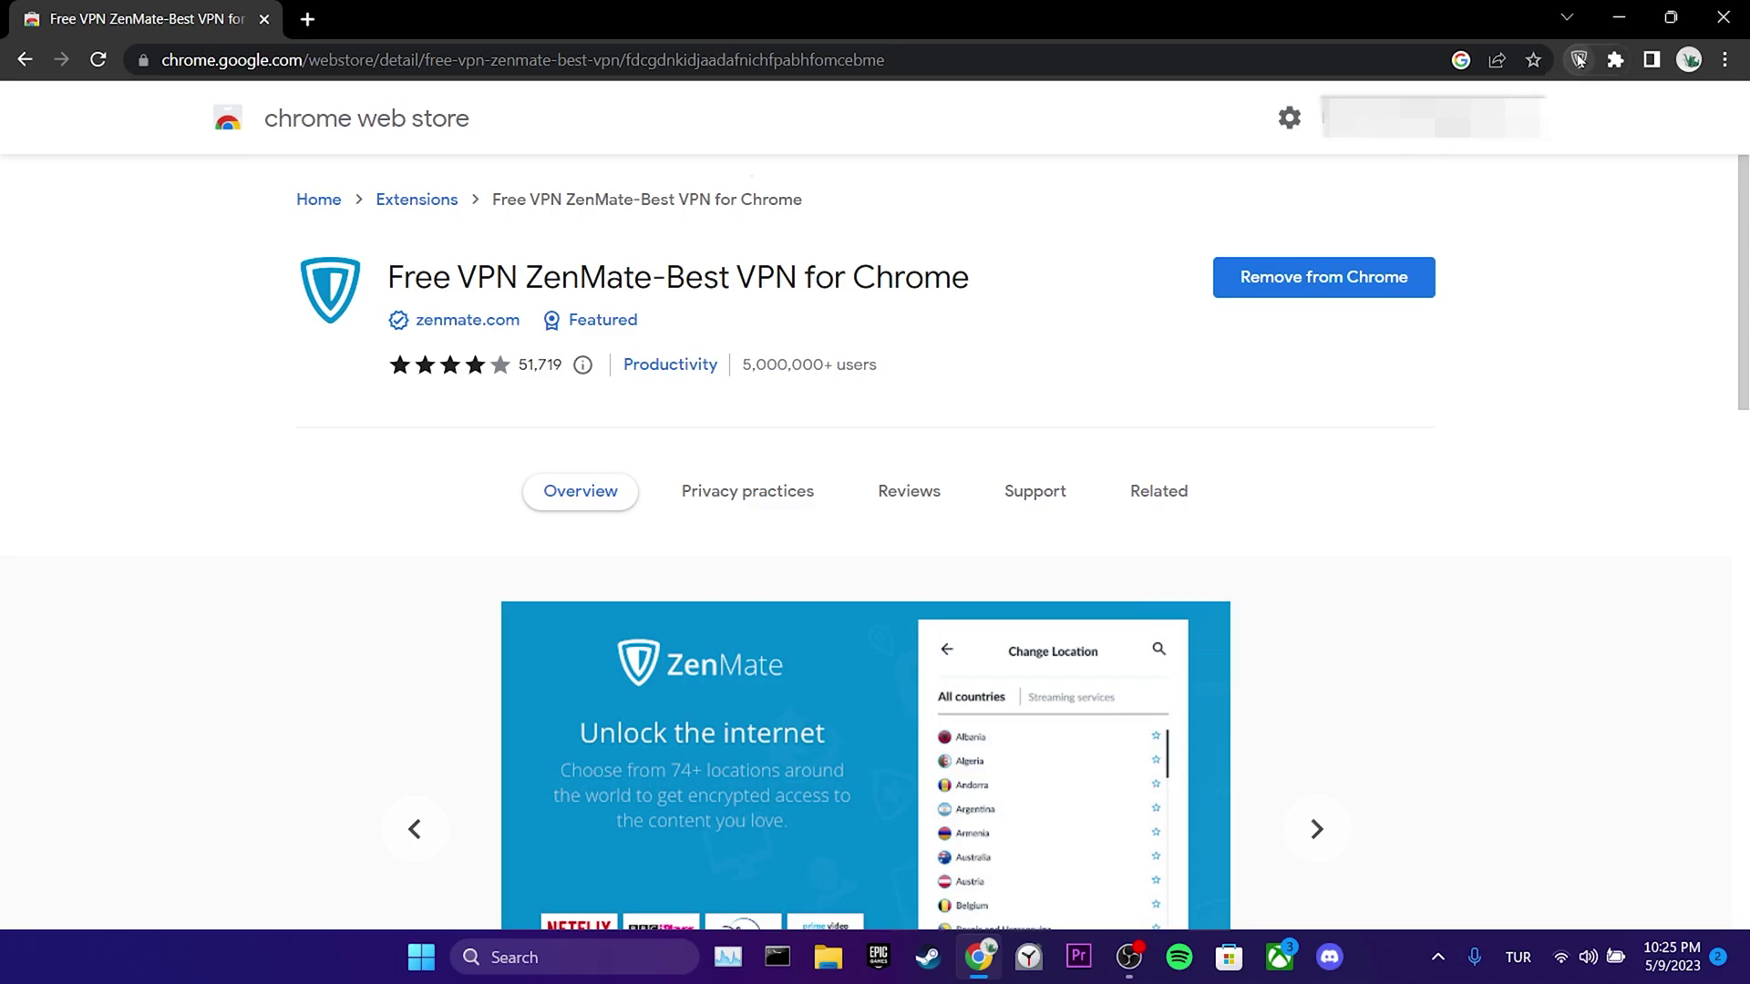
click(1579, 58)
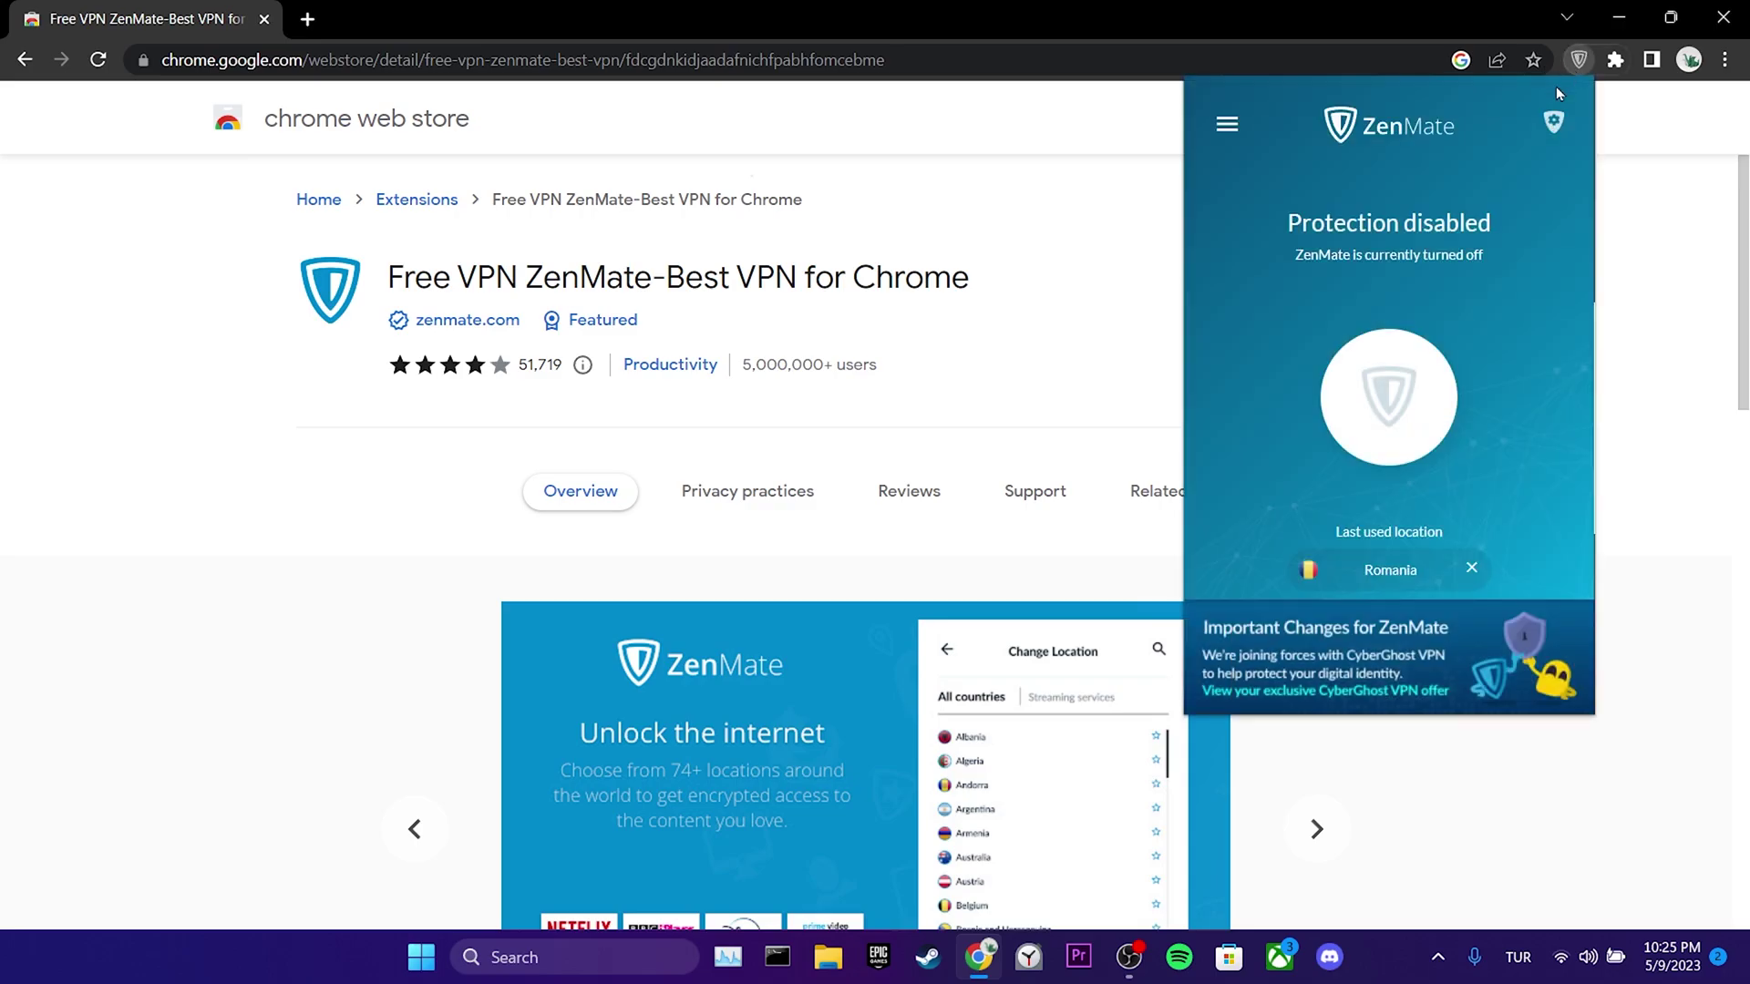
click(1388, 397)
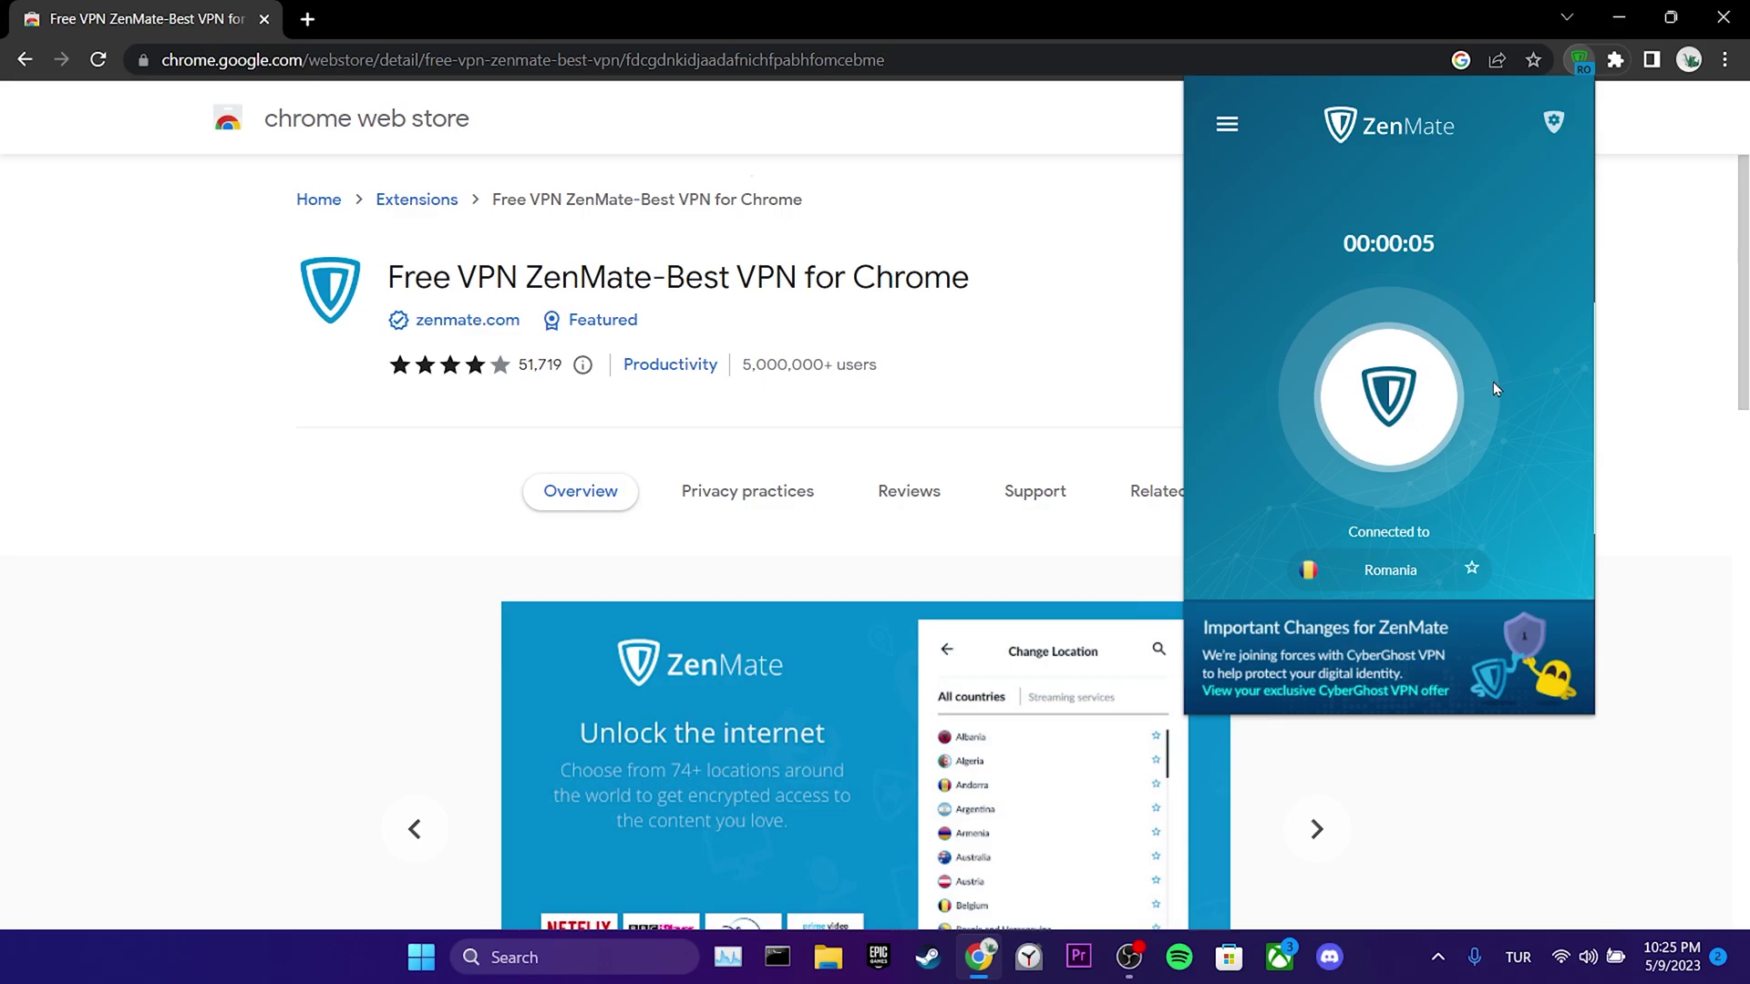
key(super+d)
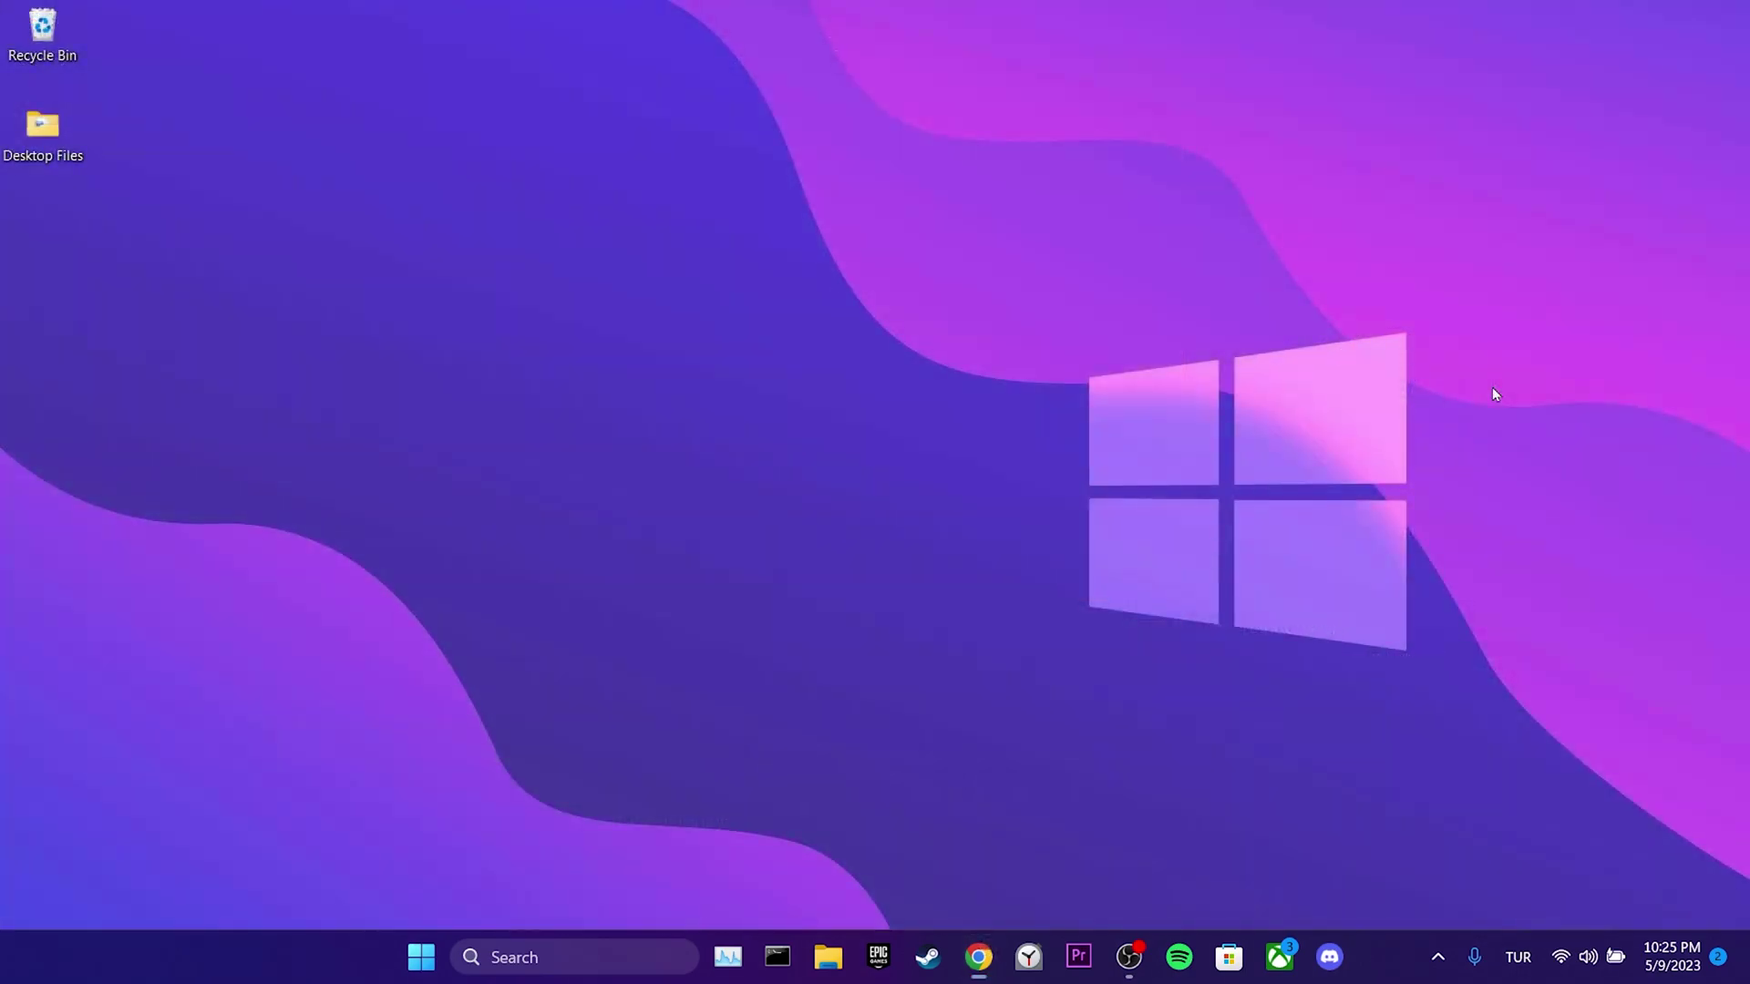